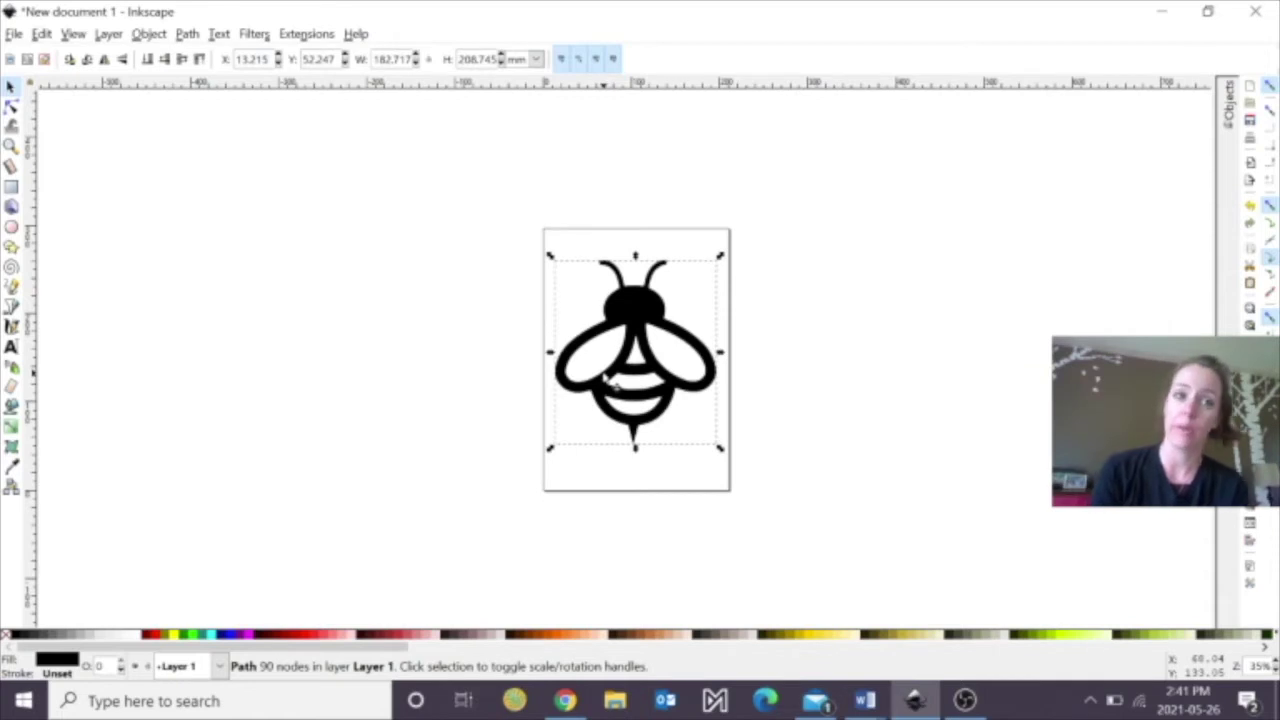
Run the Ink/Stitch simulation of the black bee at increased speed, then close it.
click(307, 34)
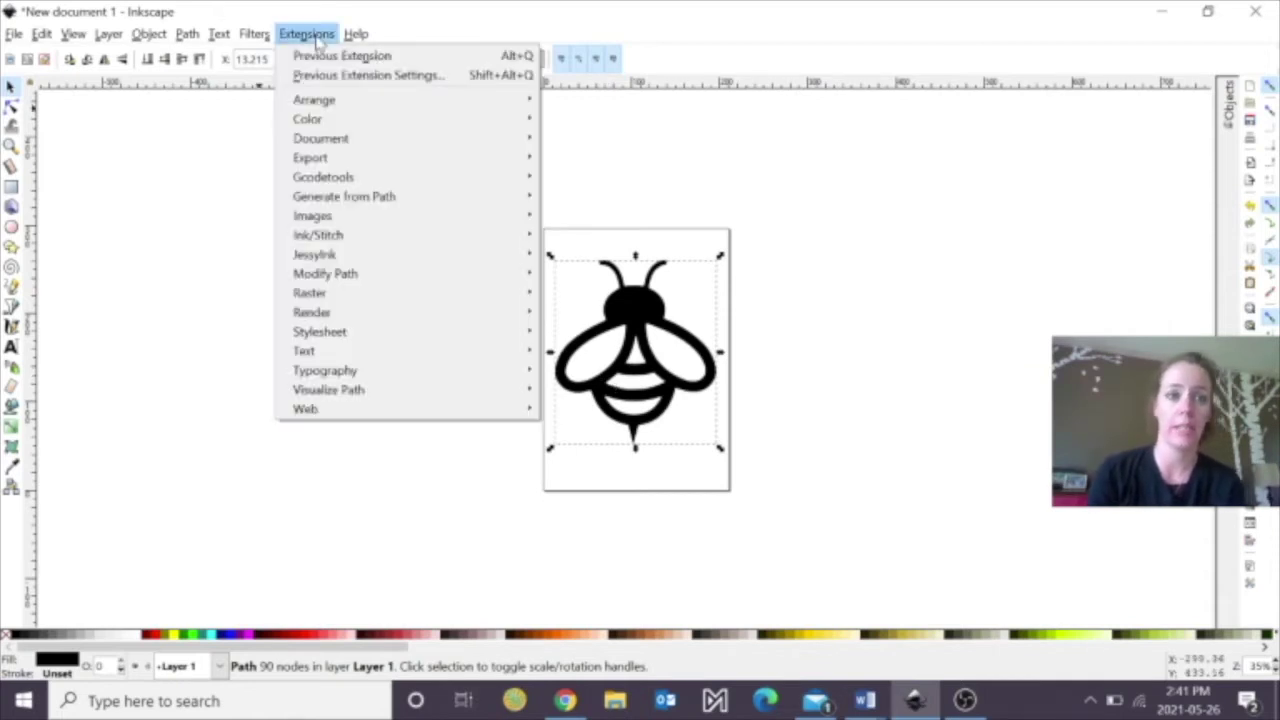
mouse_move(322, 244)
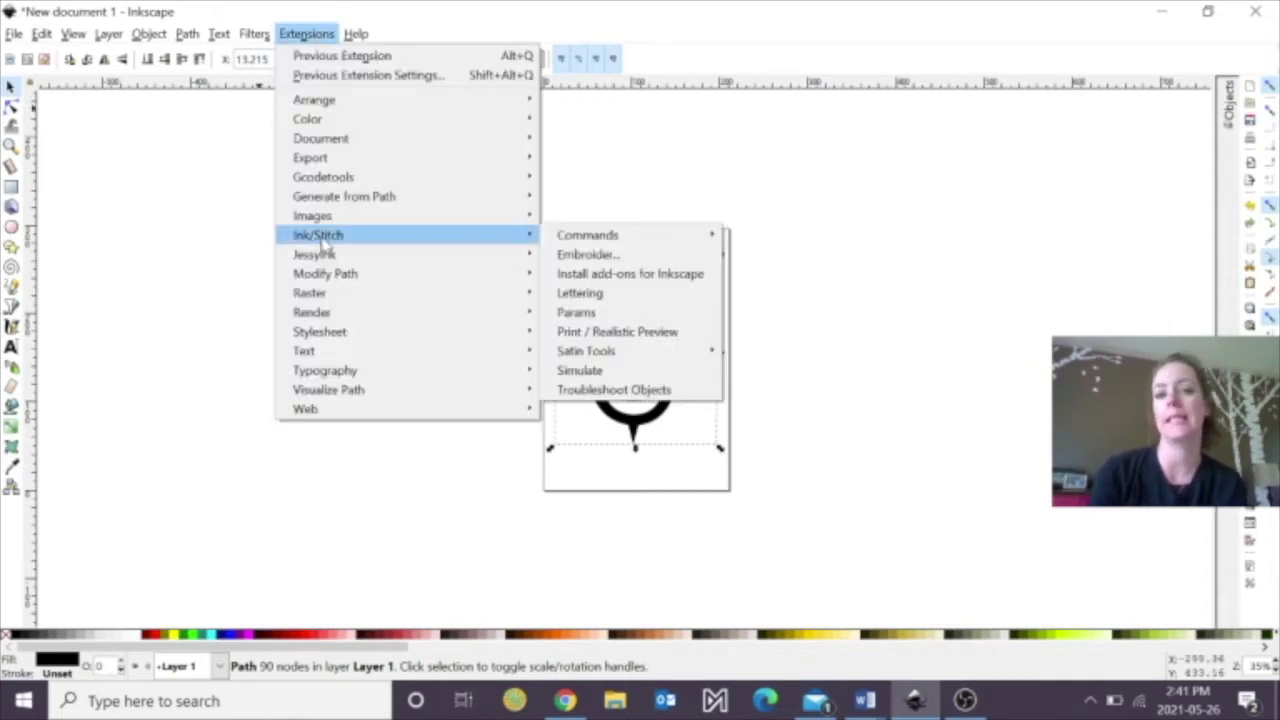
click(605, 370)
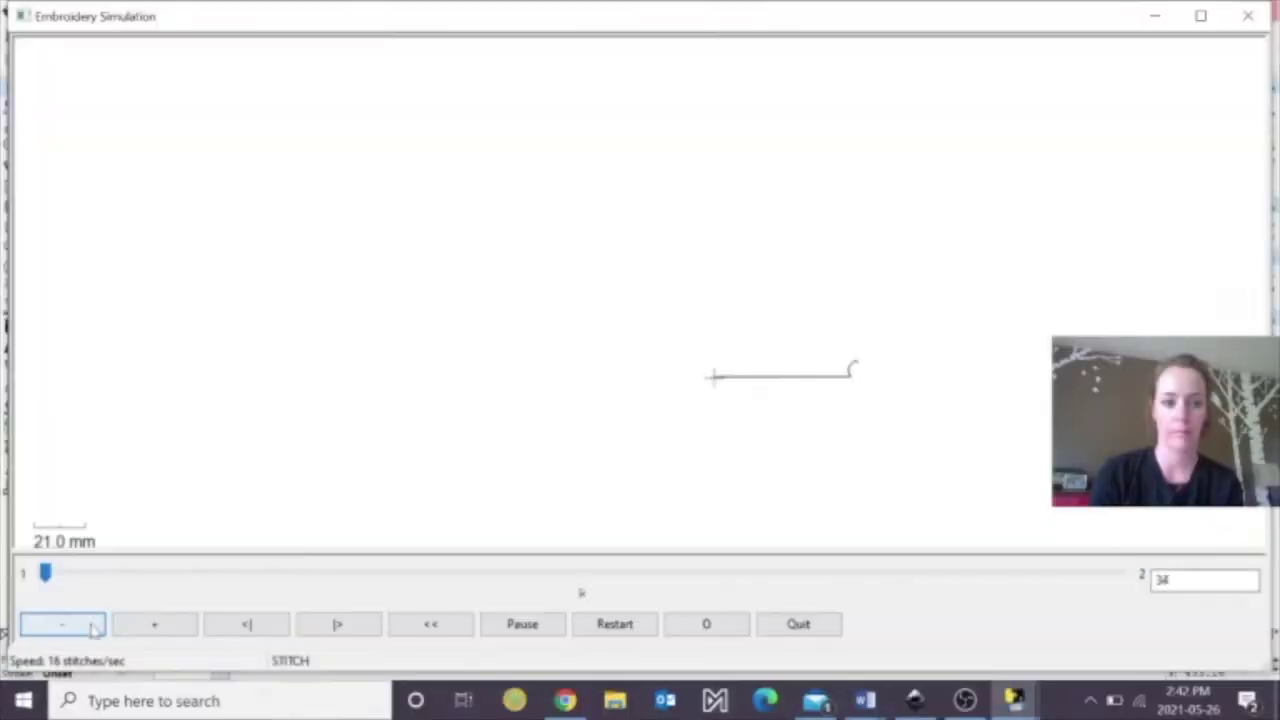
click(155, 624)
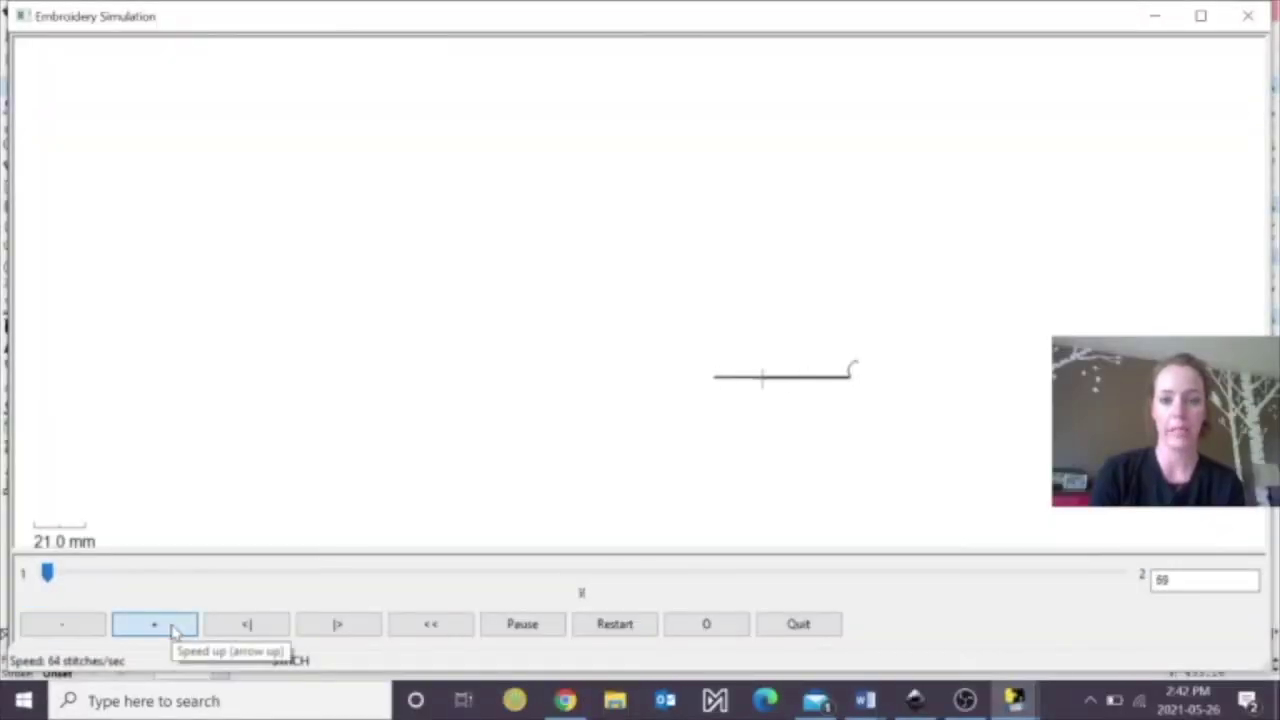
click(155, 624)
click(155, 624)
click(155, 624)
click(155, 624)
click(155, 624)
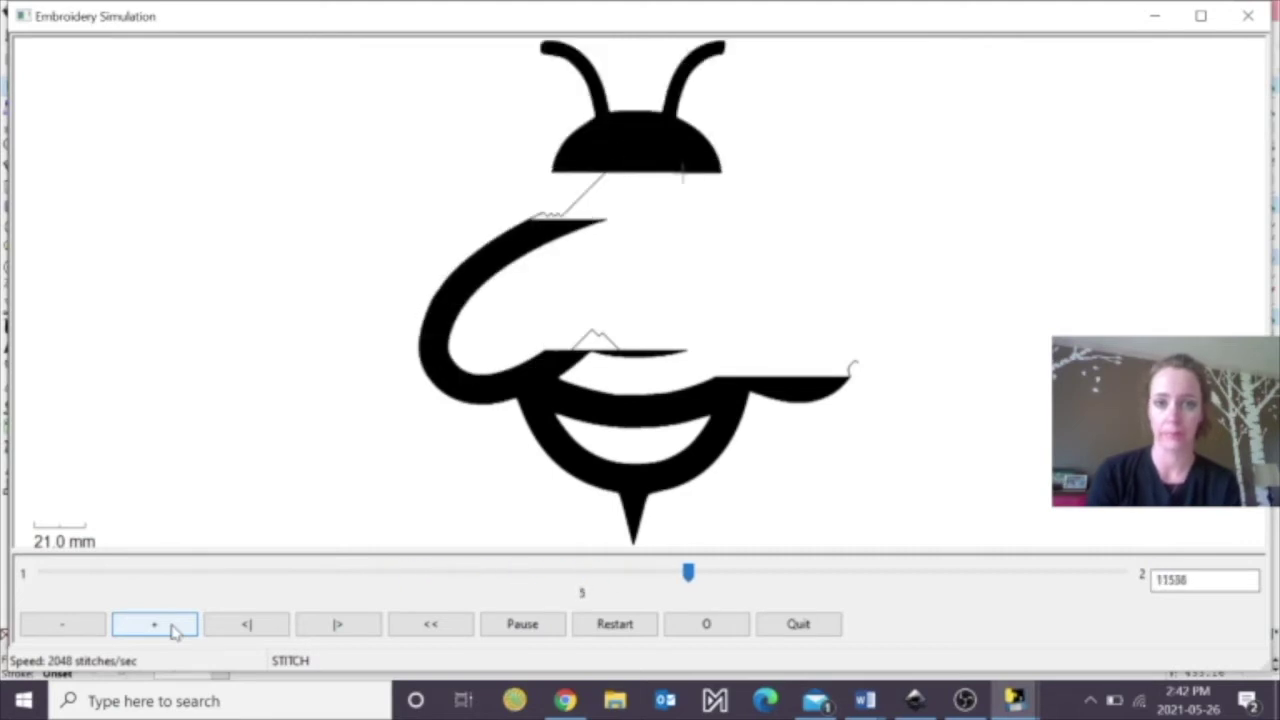
click(172, 628)
click(172, 628)
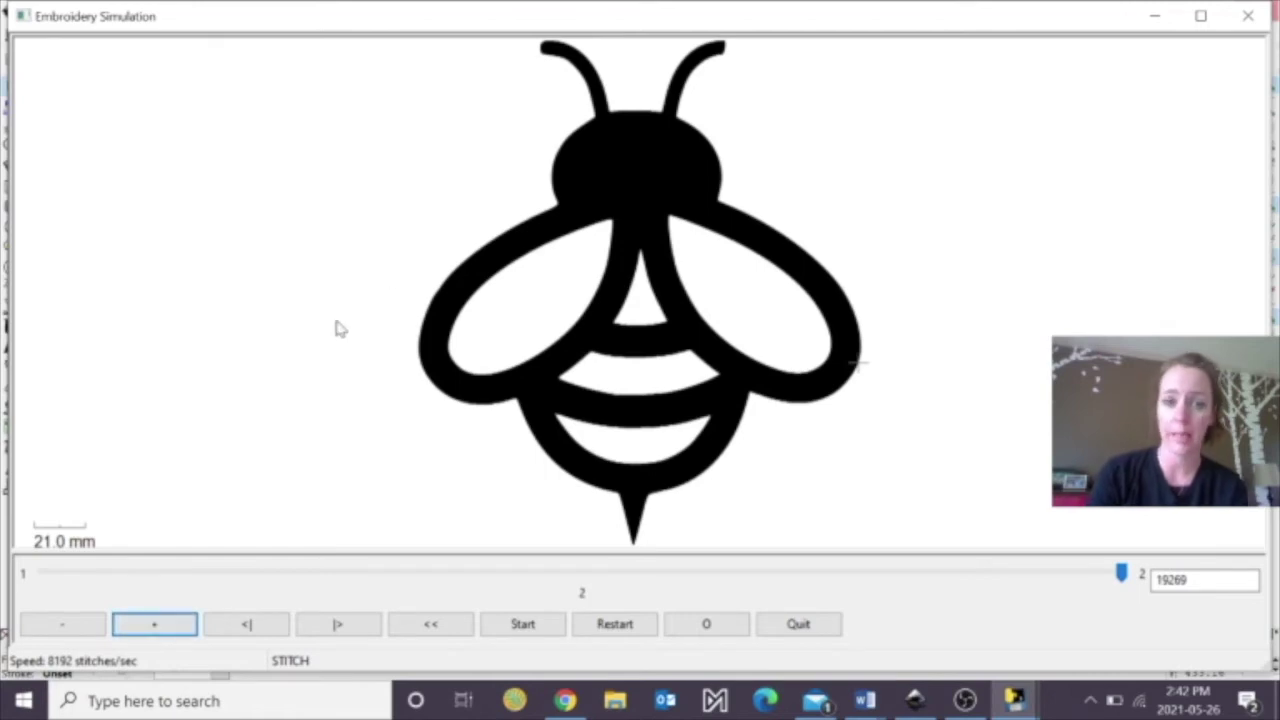
click(1250, 18)
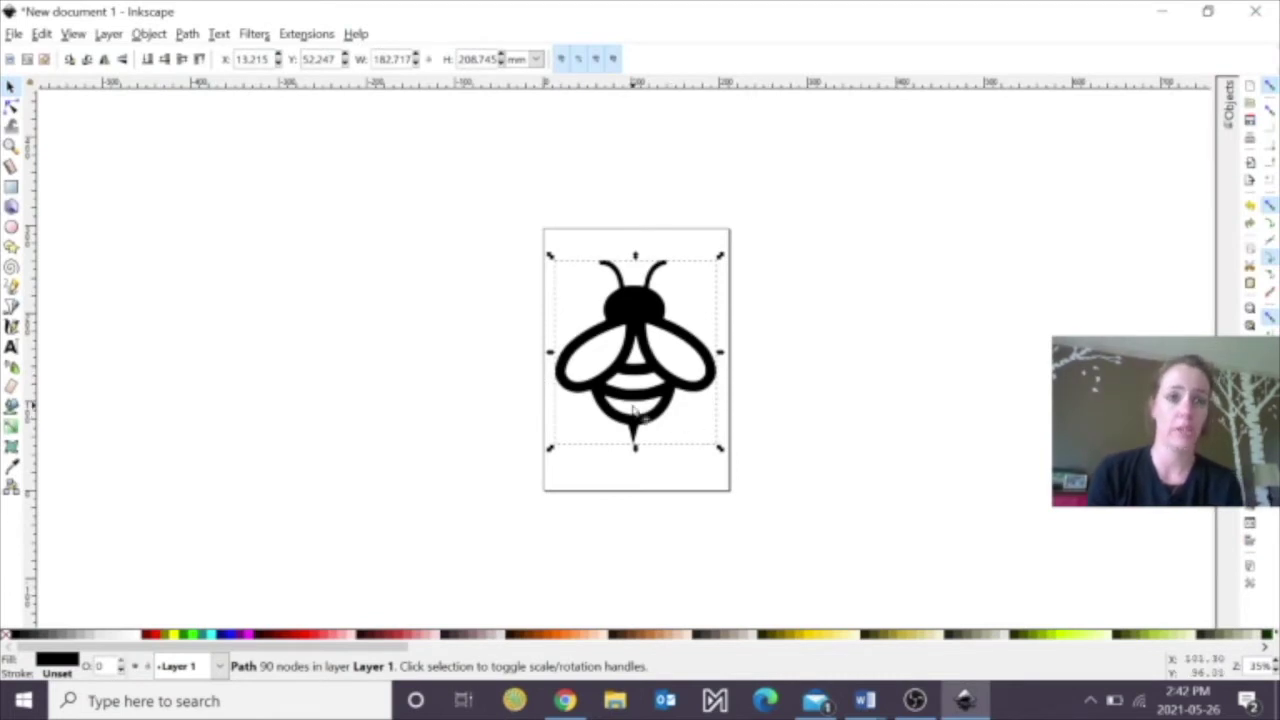
Break the bee apart into six black pieces, zoom in, and pick out the hidden centre triangle.
click(187, 34)
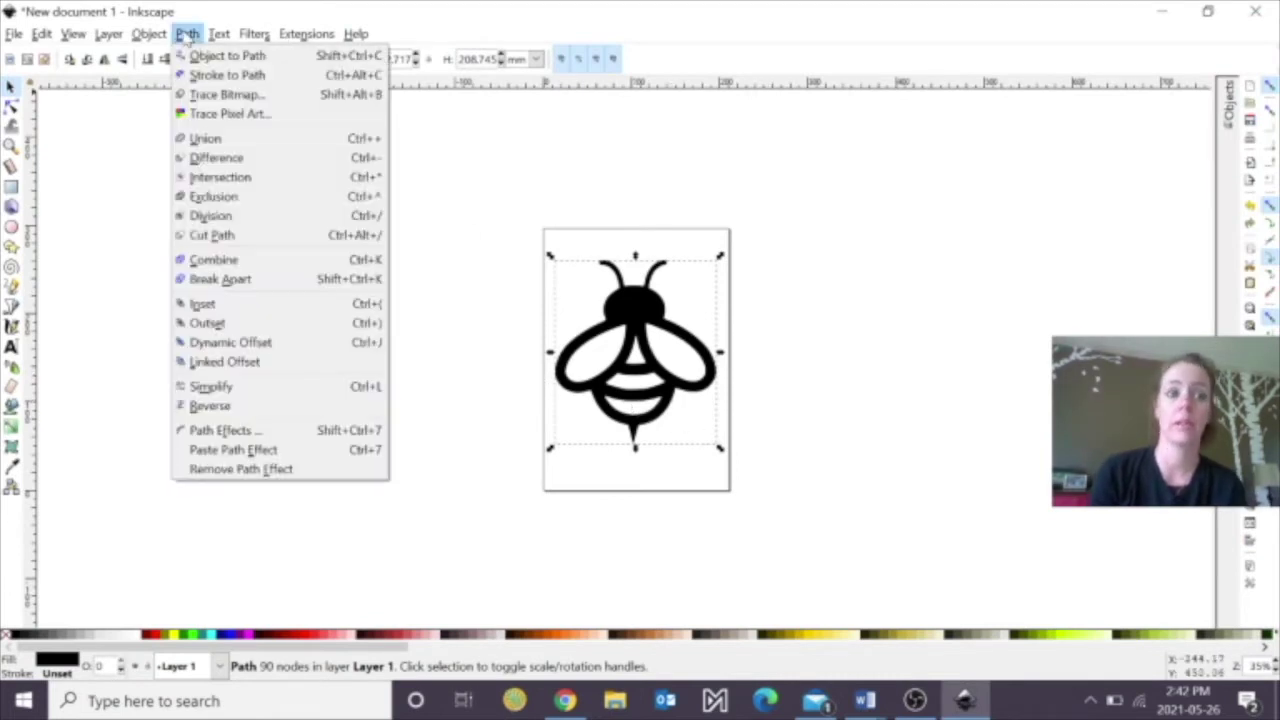
click(210, 278)
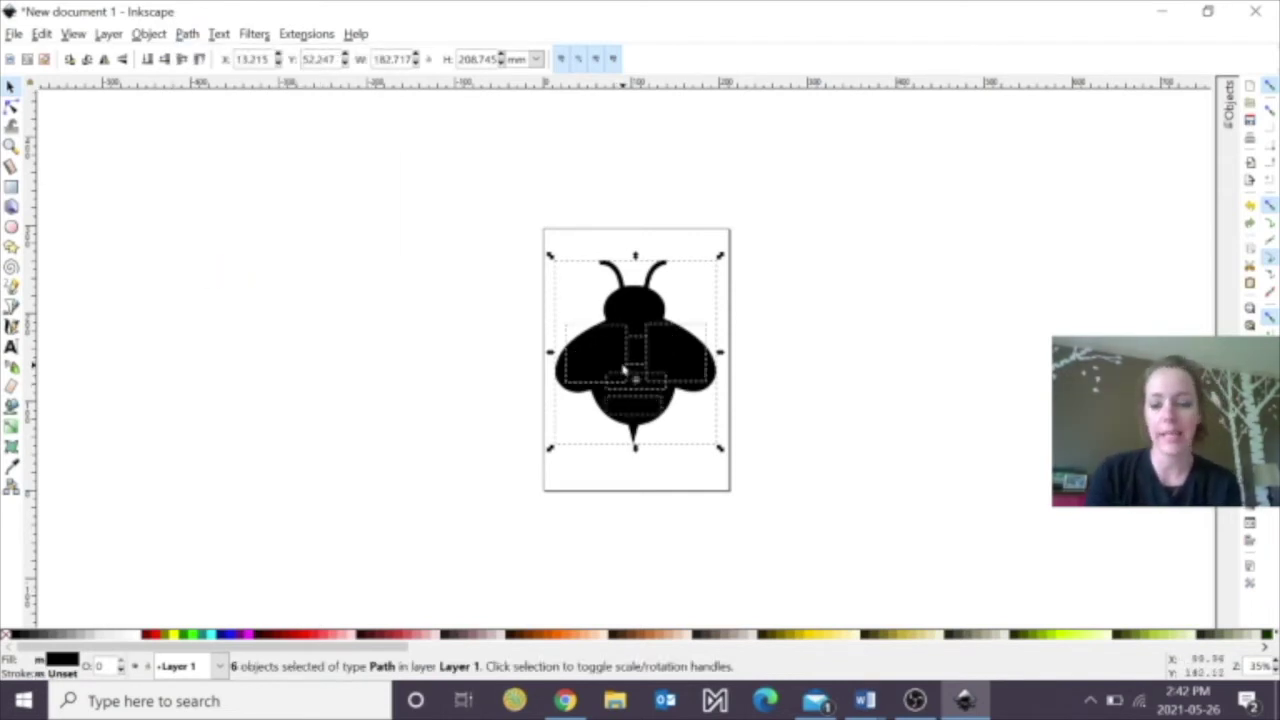
scroll(623, 370, up, 2)
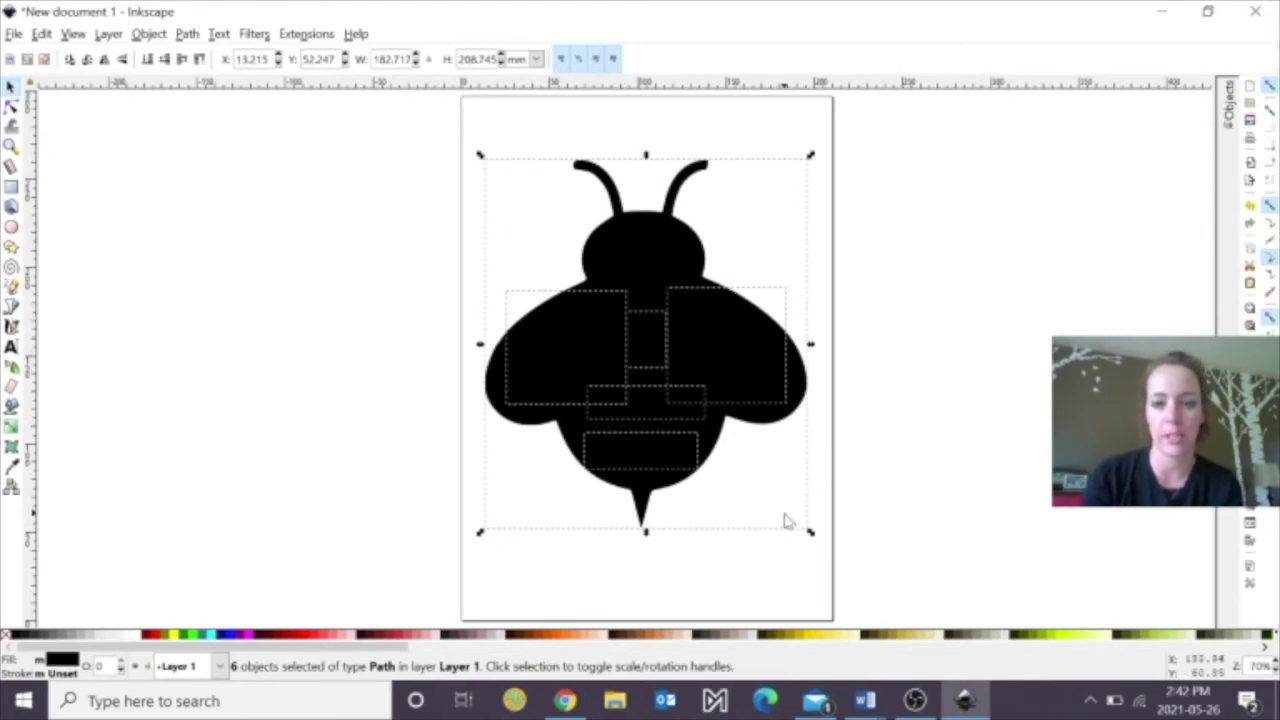
click(857, 509)
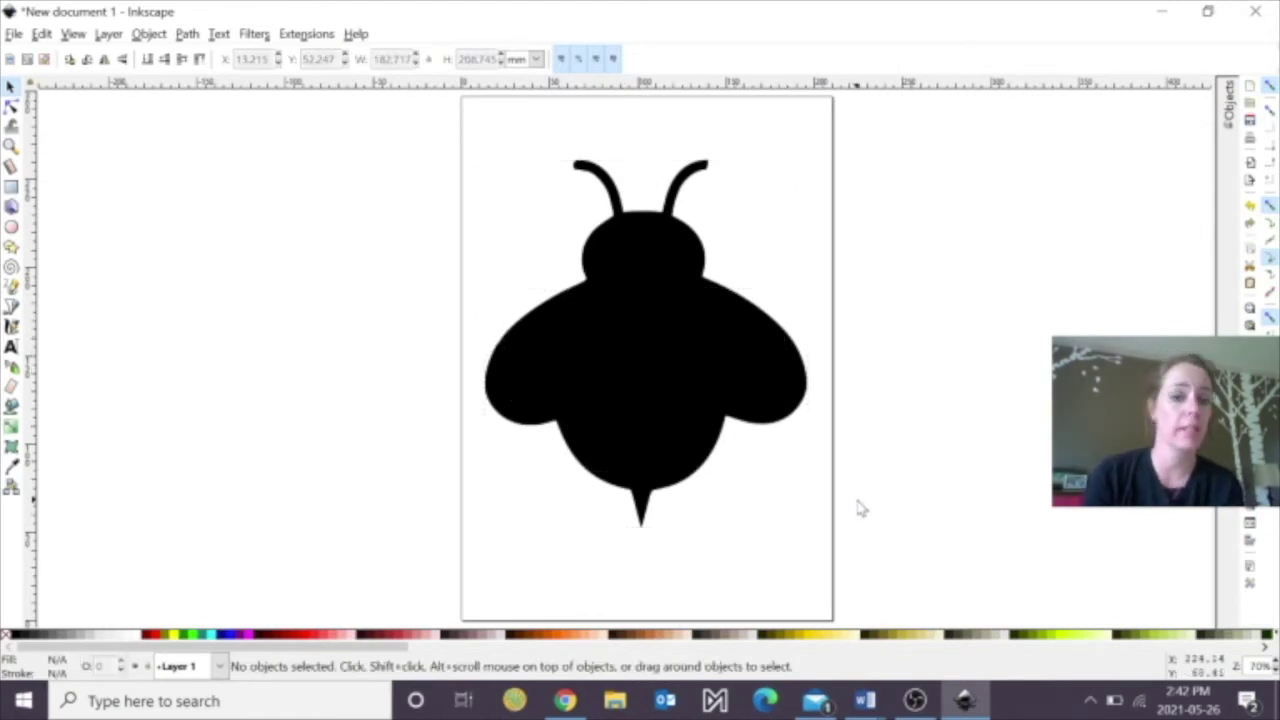
click(643, 345)
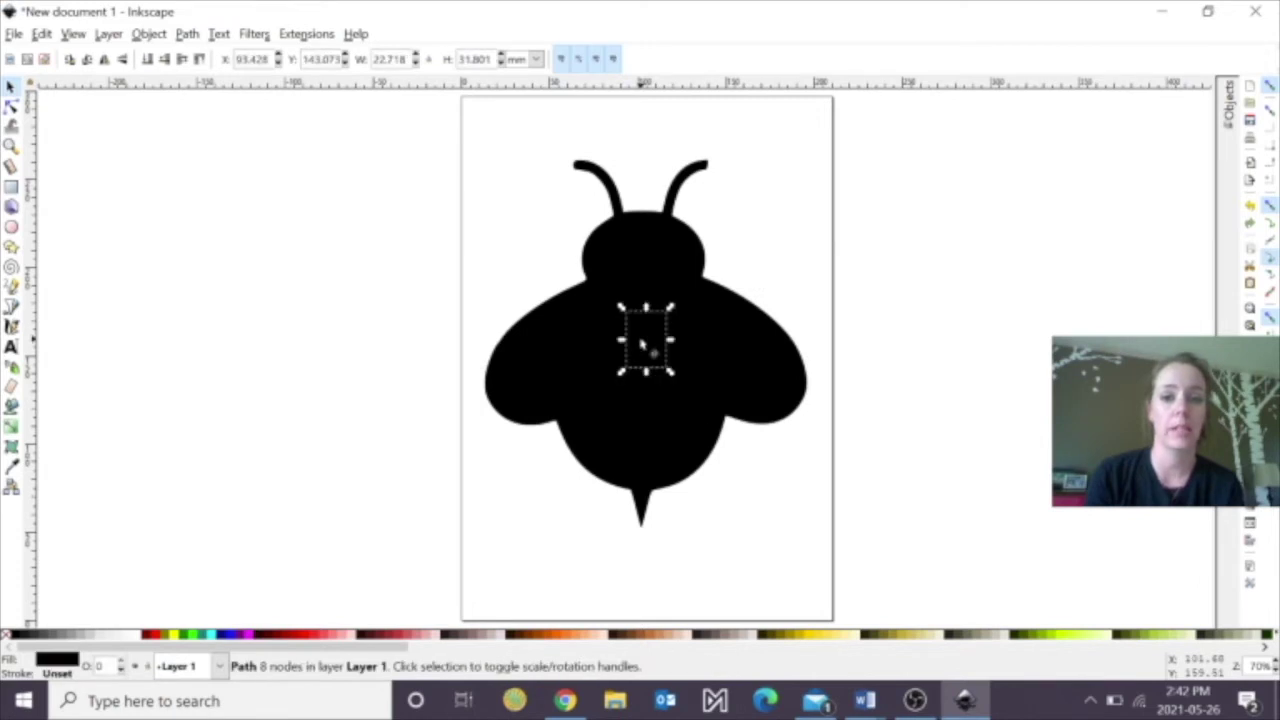
Fill the centre triangle and the upper and lower body stripes yellow.
click(174, 636)
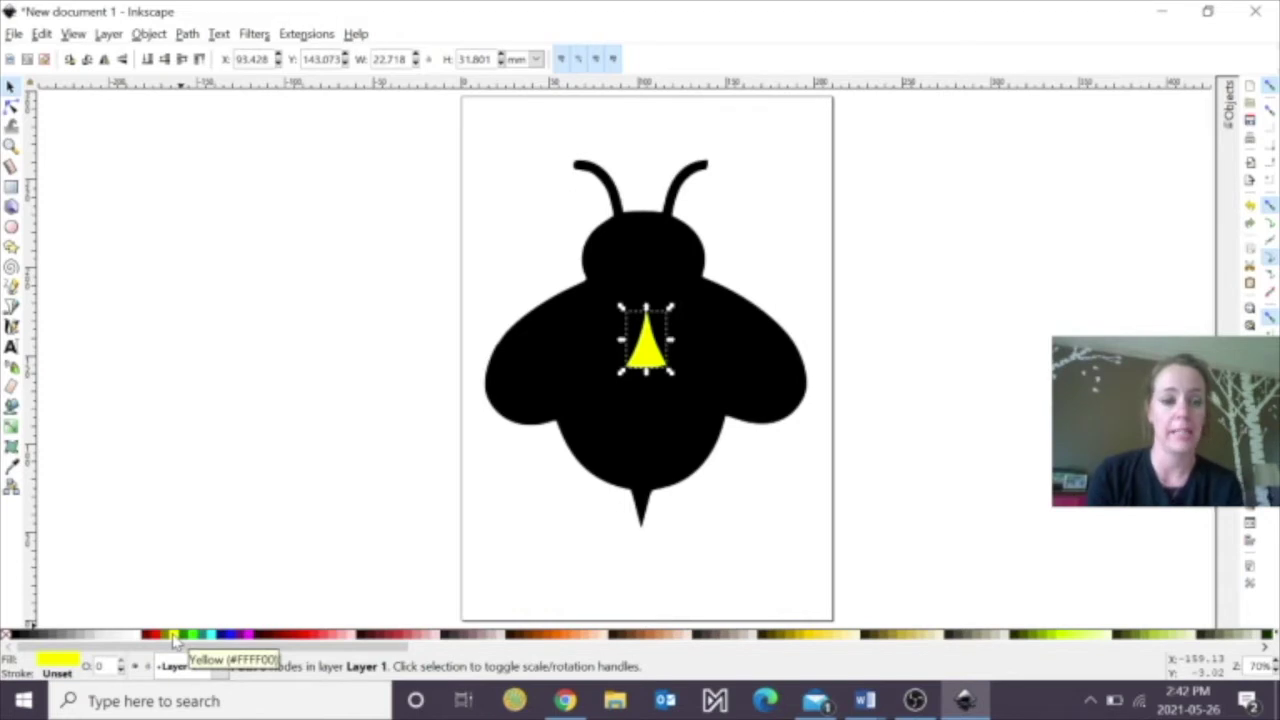
click(649, 409)
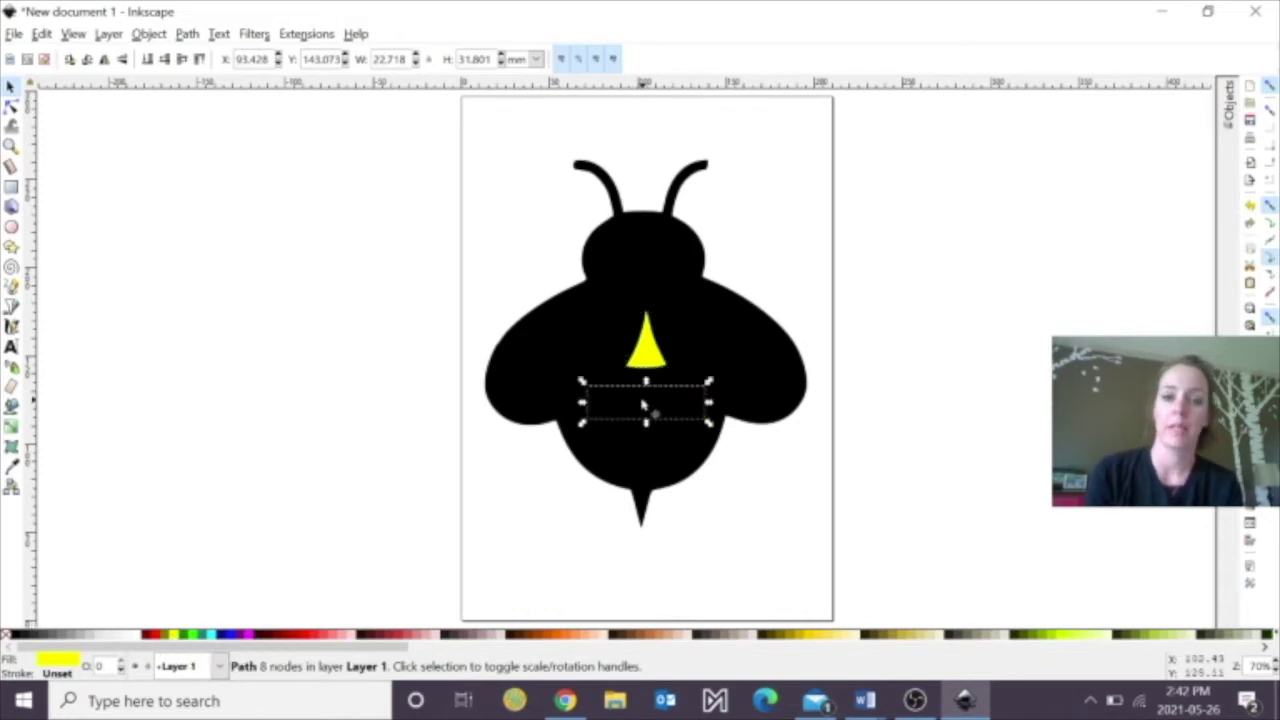
click(174, 636)
click(640, 456)
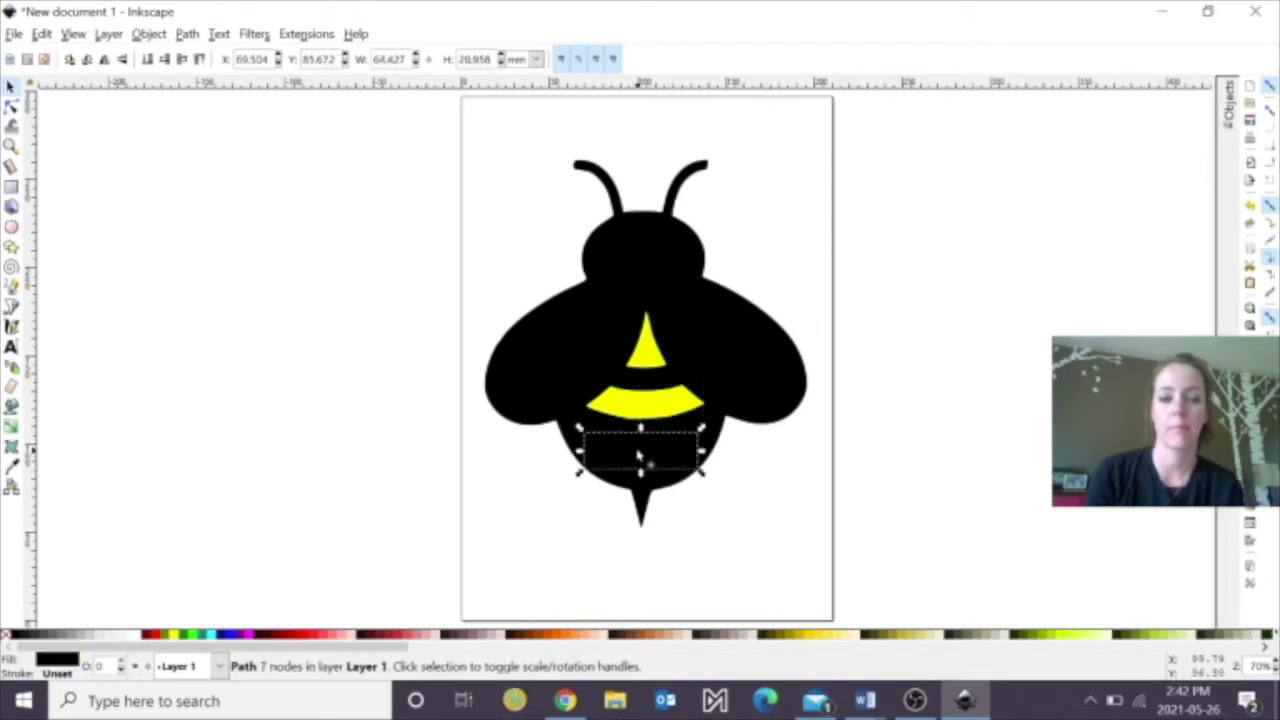
click(176, 636)
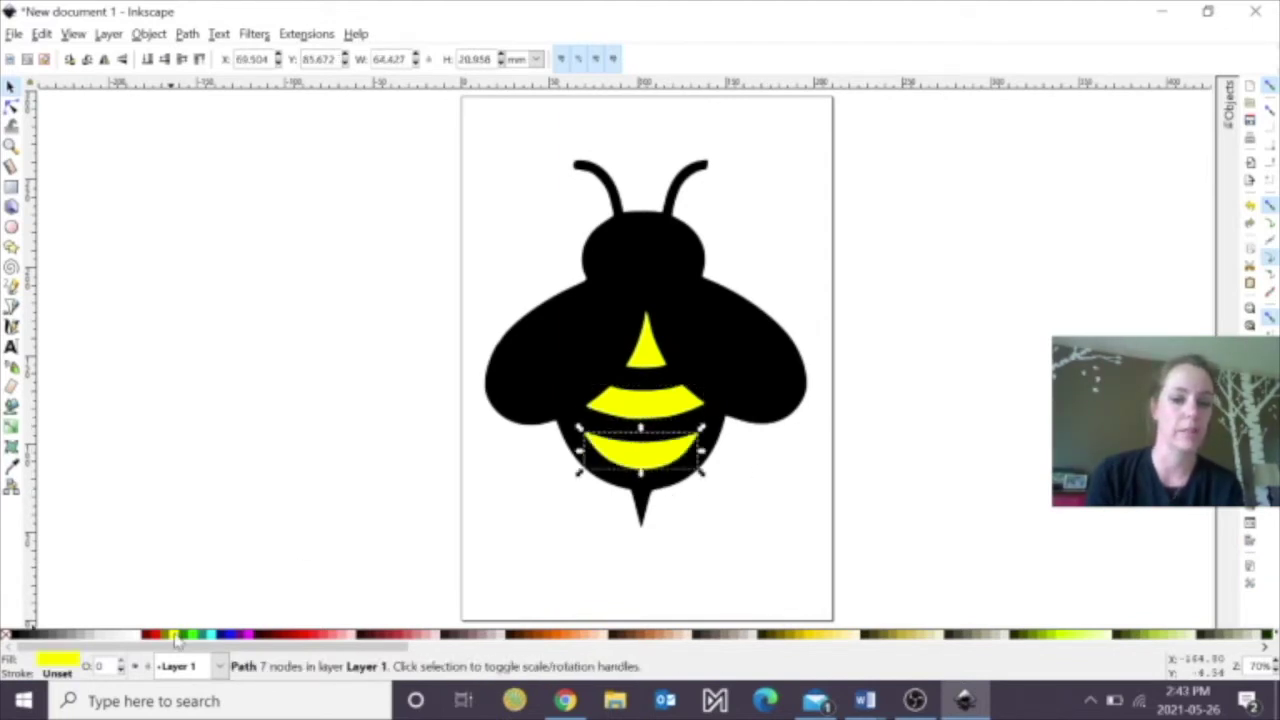
Fill the left and right wings white, then select all six bee pieces.
click(567, 335)
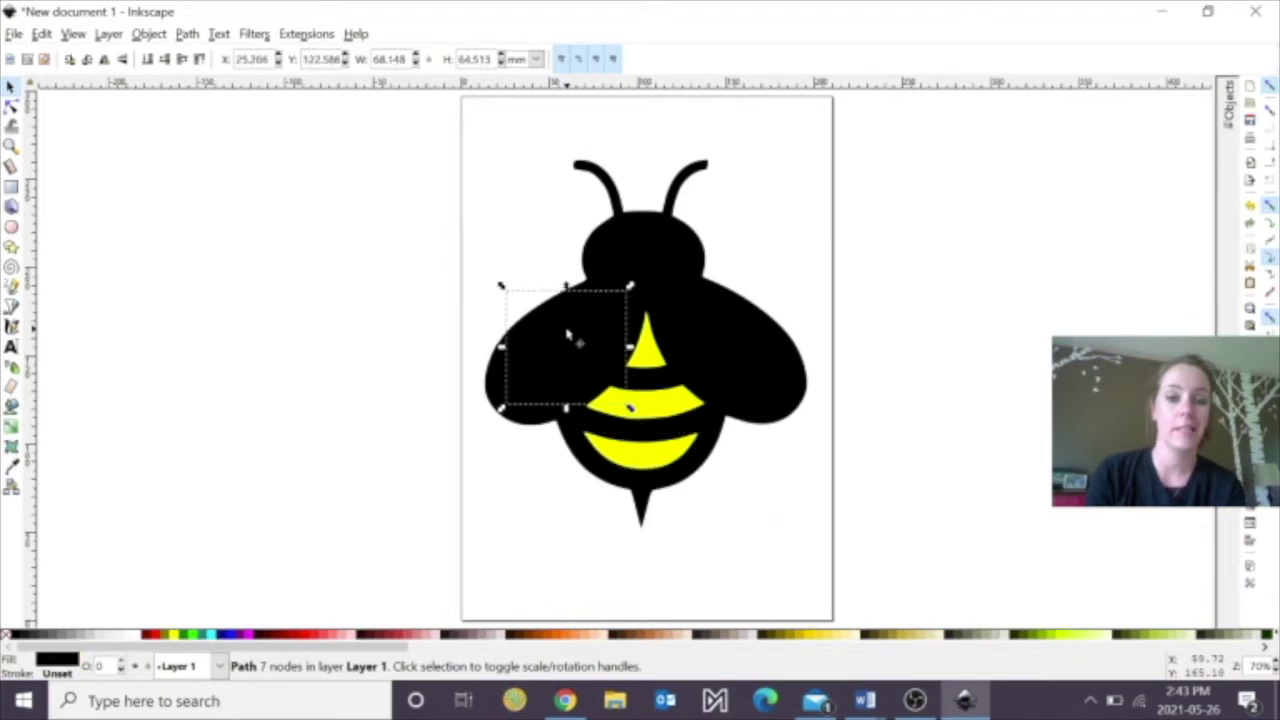
click(144, 636)
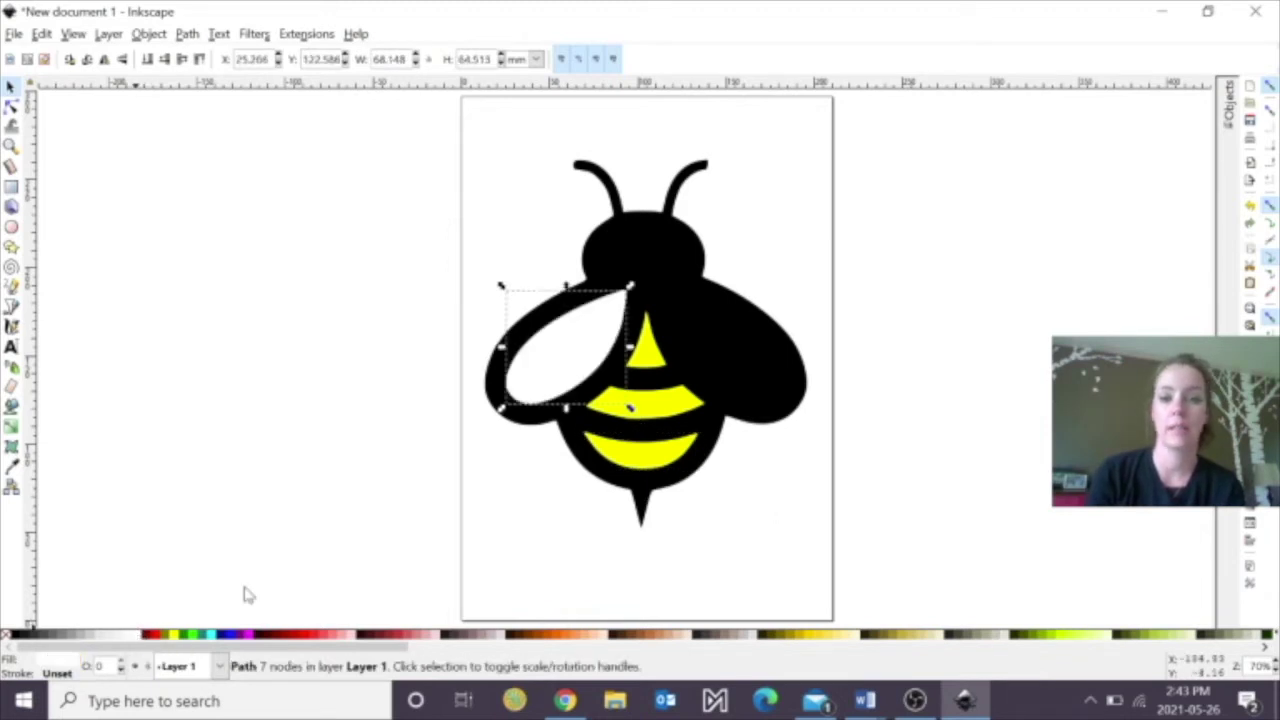
click(737, 347)
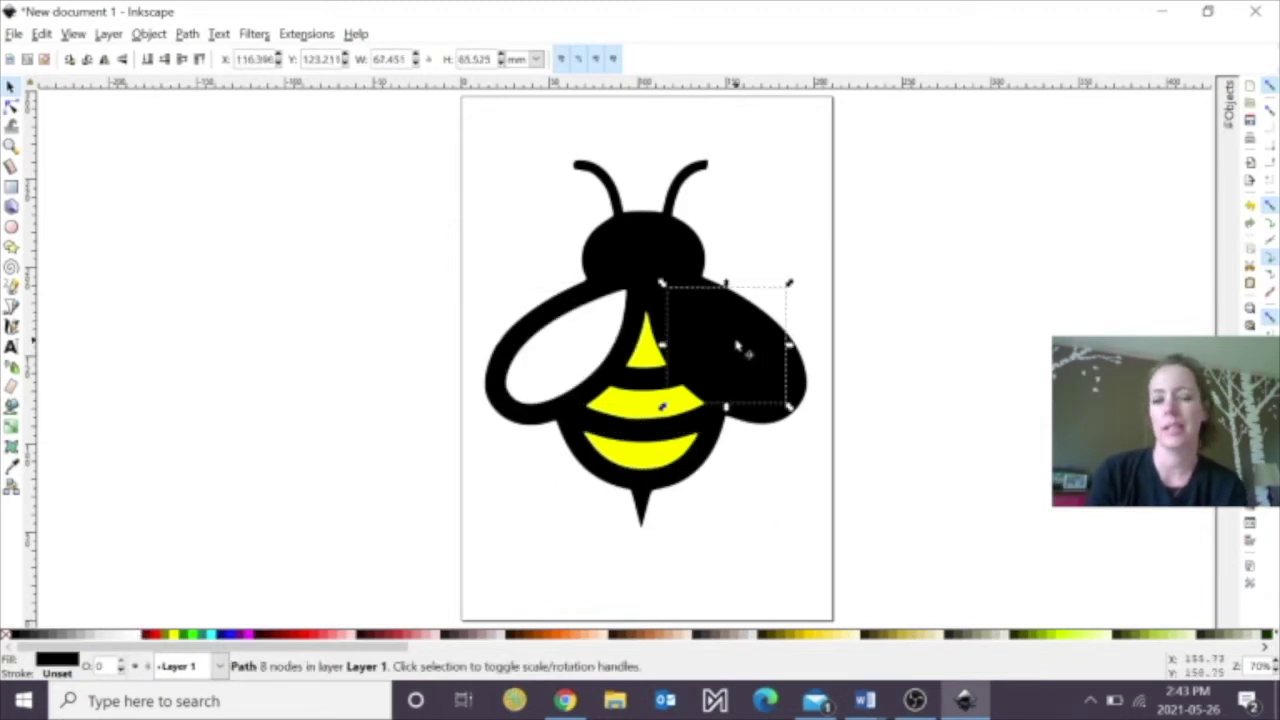
click(139, 637)
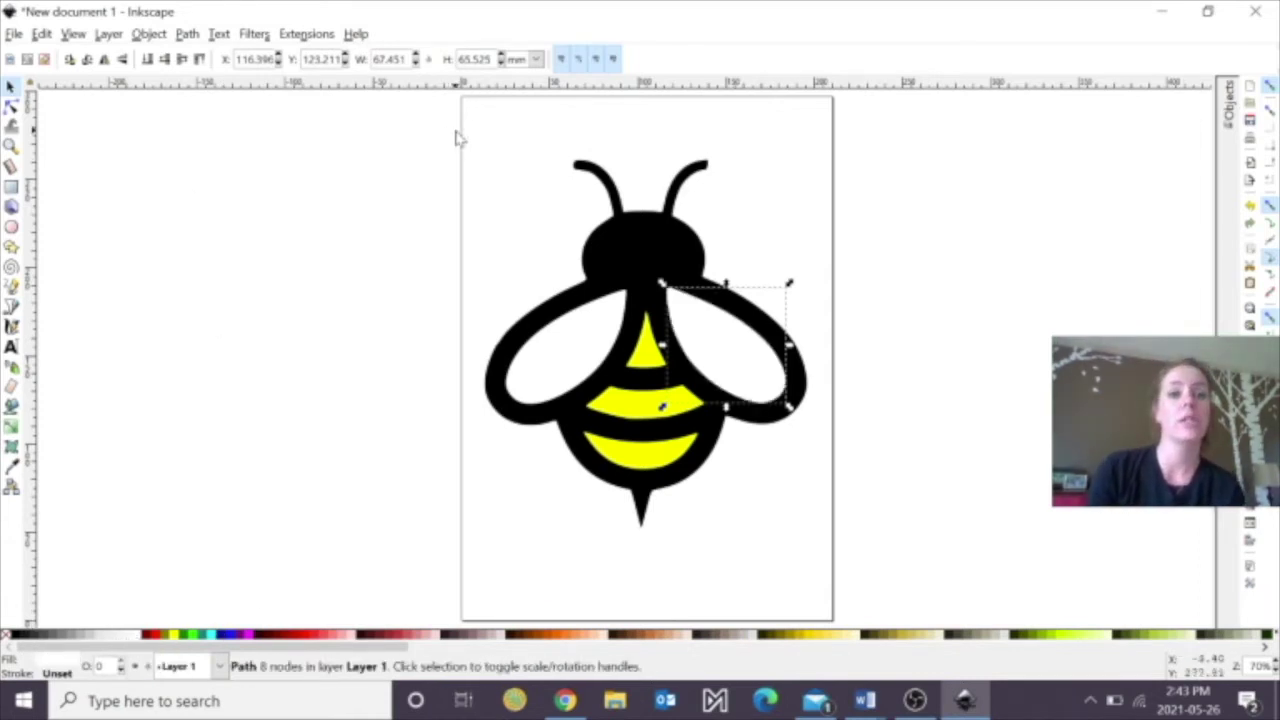
drag(456, 131, 868, 567)
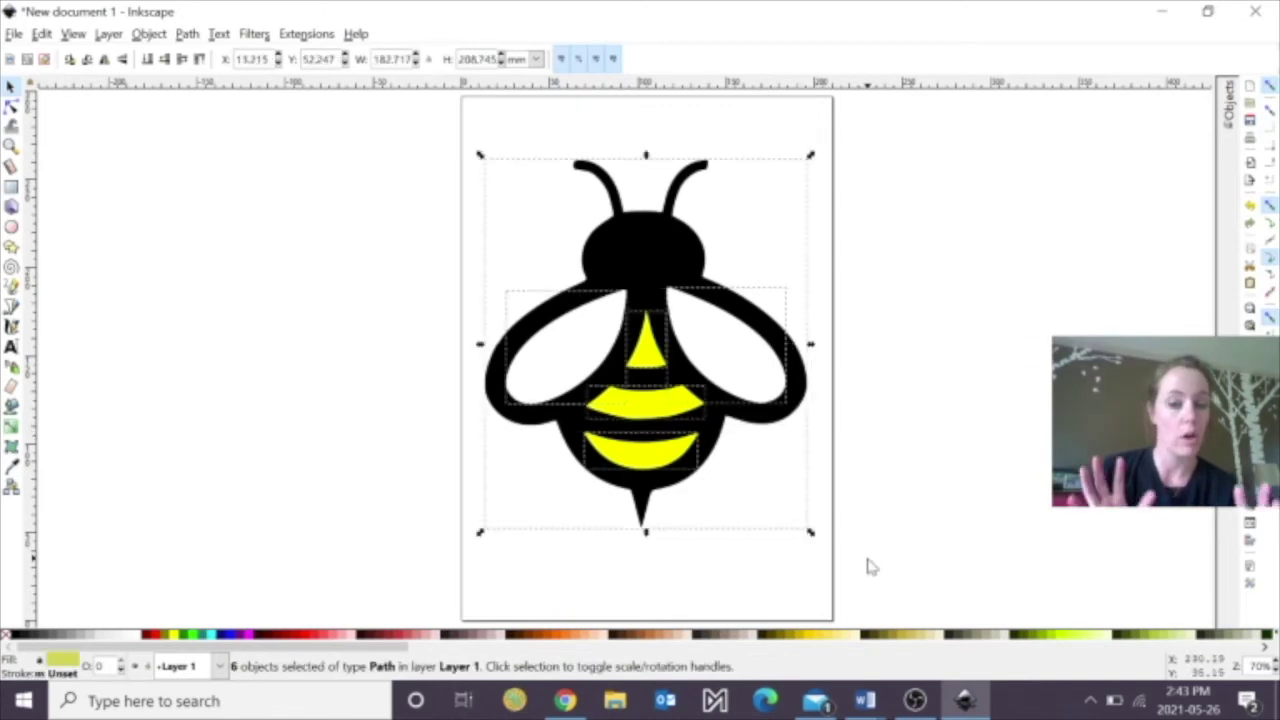
Group the six coloured bee pieces and start the Ink/Stitch simulation.
click(149, 34)
click(171, 165)
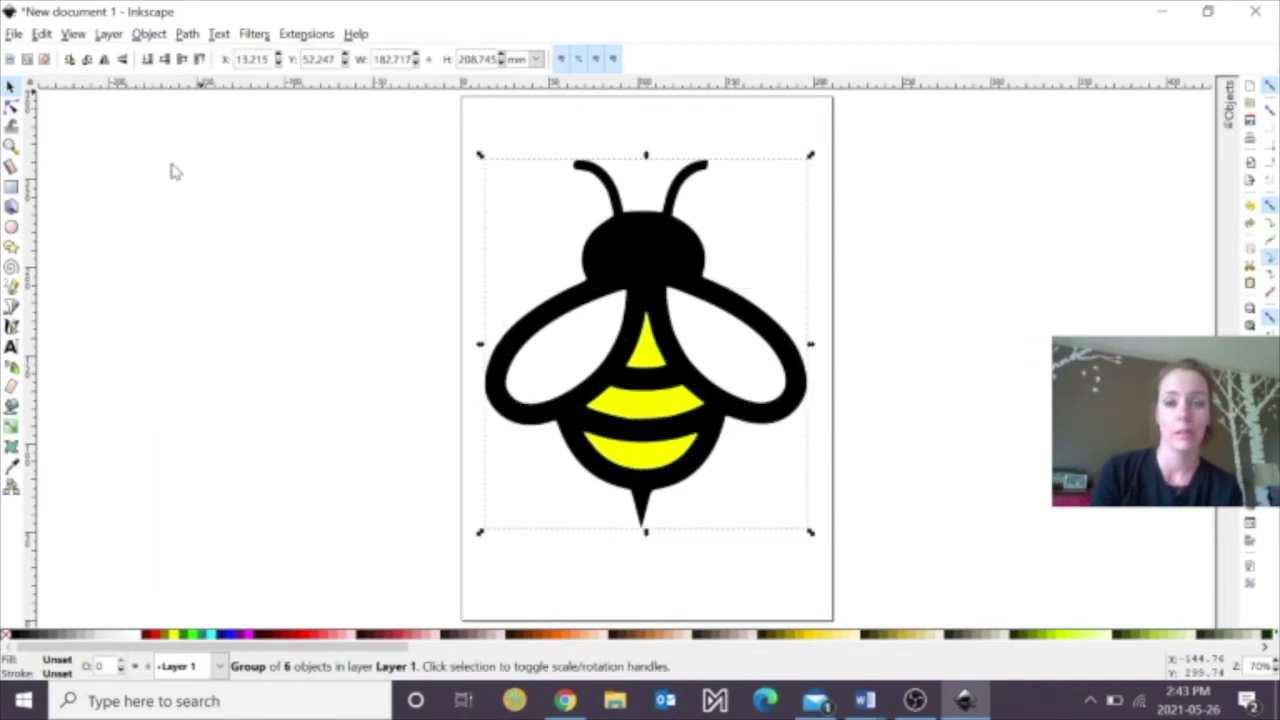
click(307, 34)
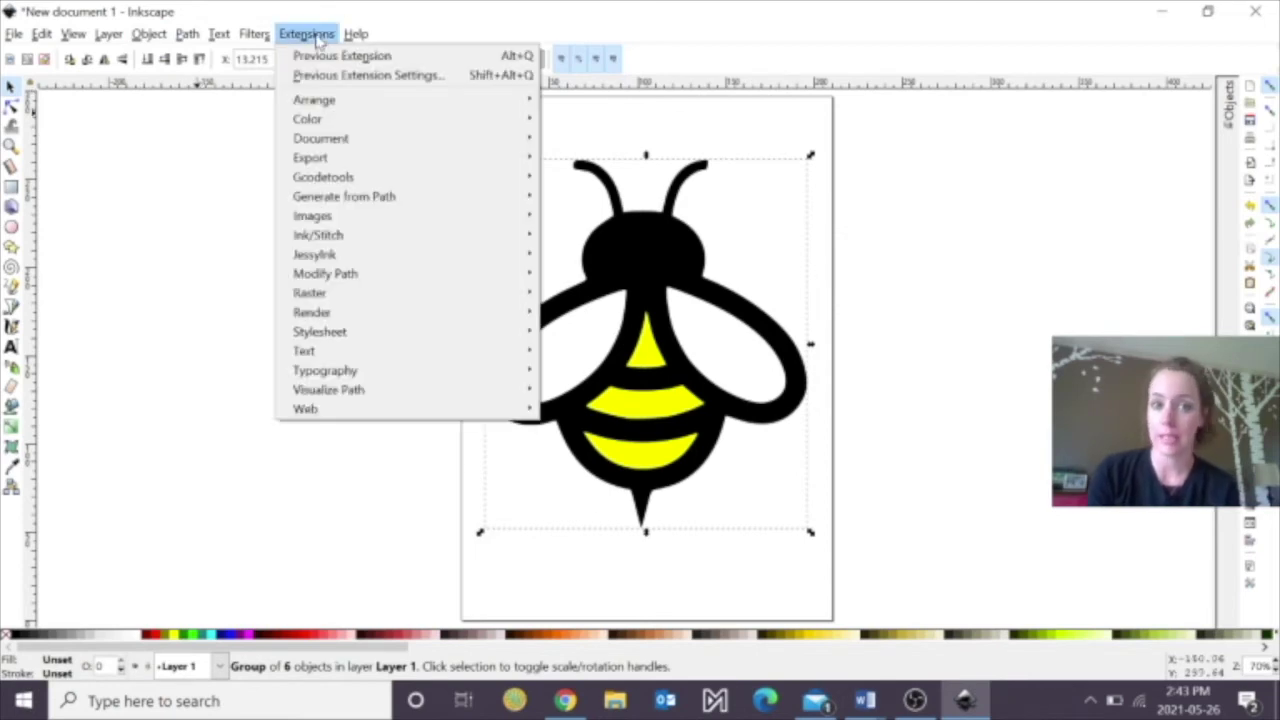
mouse_move(405, 243)
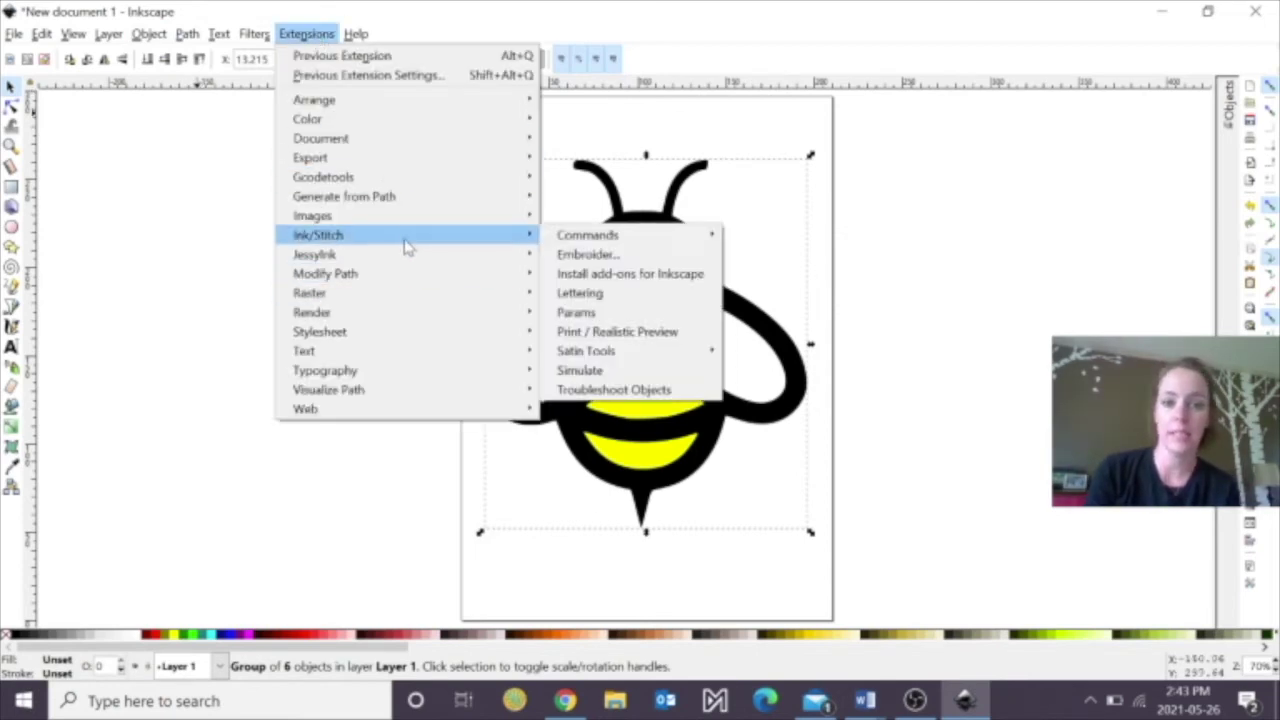
click(651, 371)
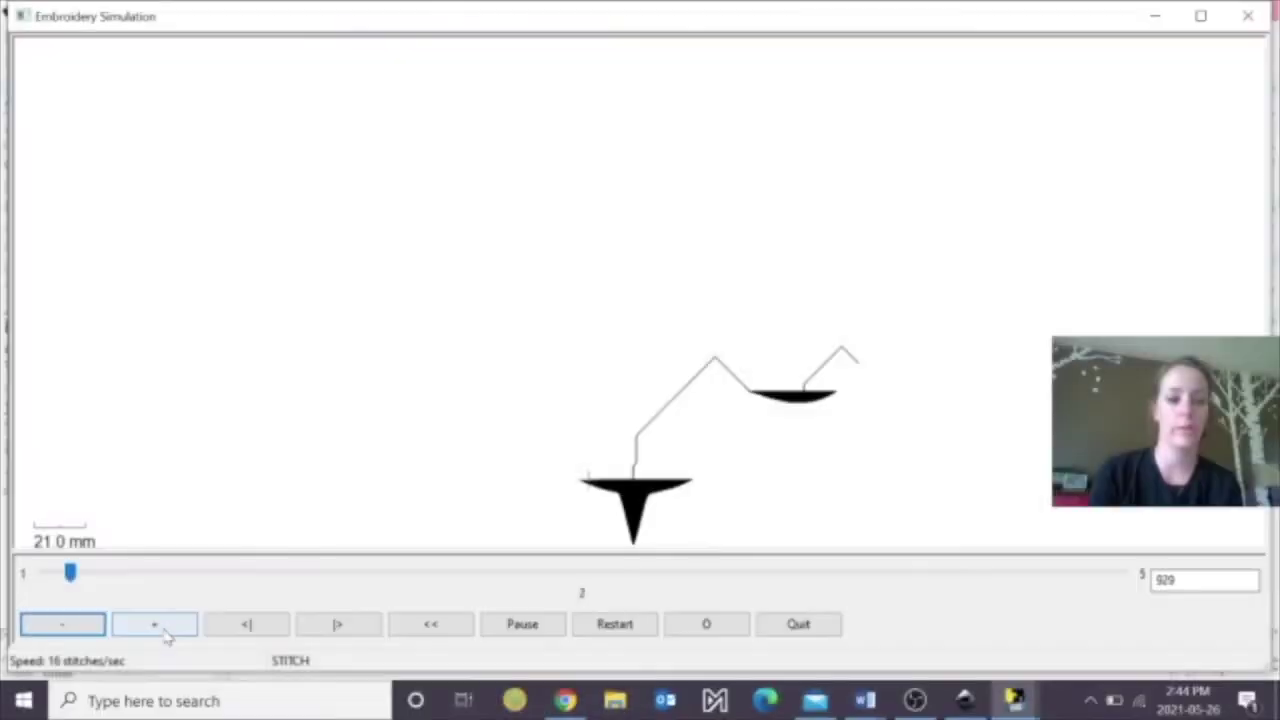
Speed up the simulation until the bee finishes at 37551 stitches, then close it.
click(155, 624)
click(155, 624)
click(155, 624)
click(155, 624)
click(155, 624)
click(155, 624)
click(155, 624)
click(155, 624)
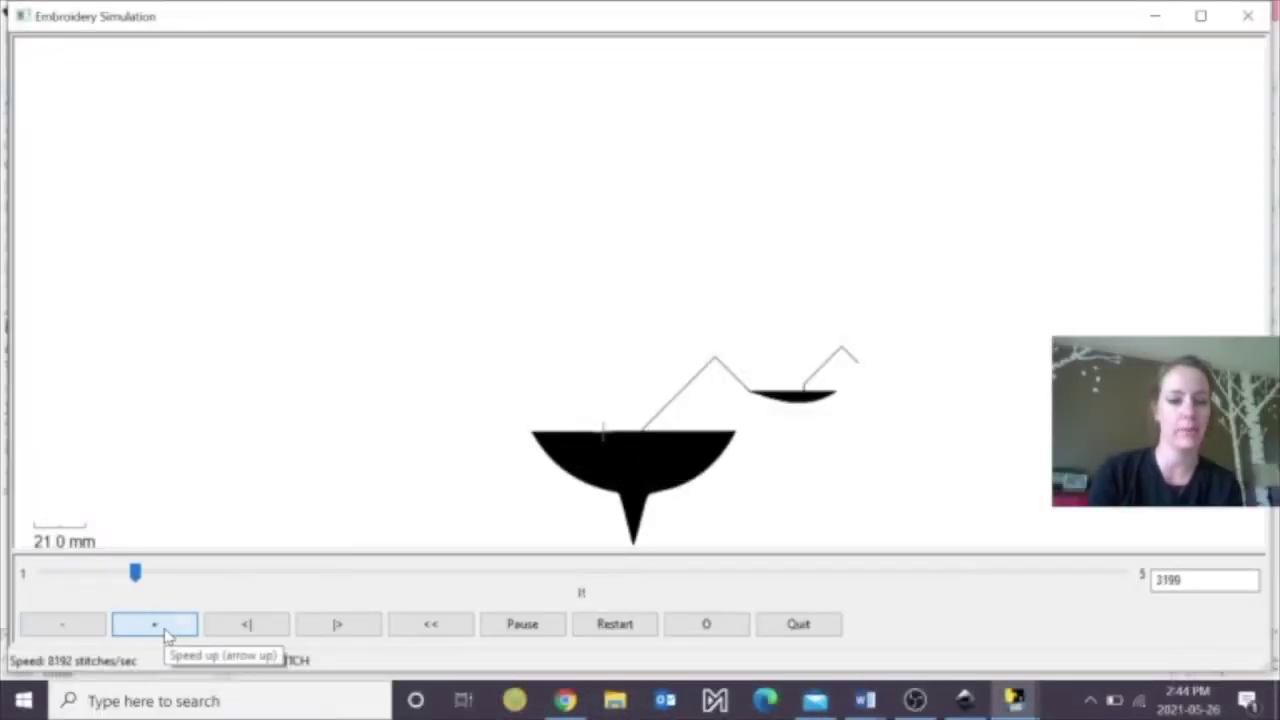
click(155, 624)
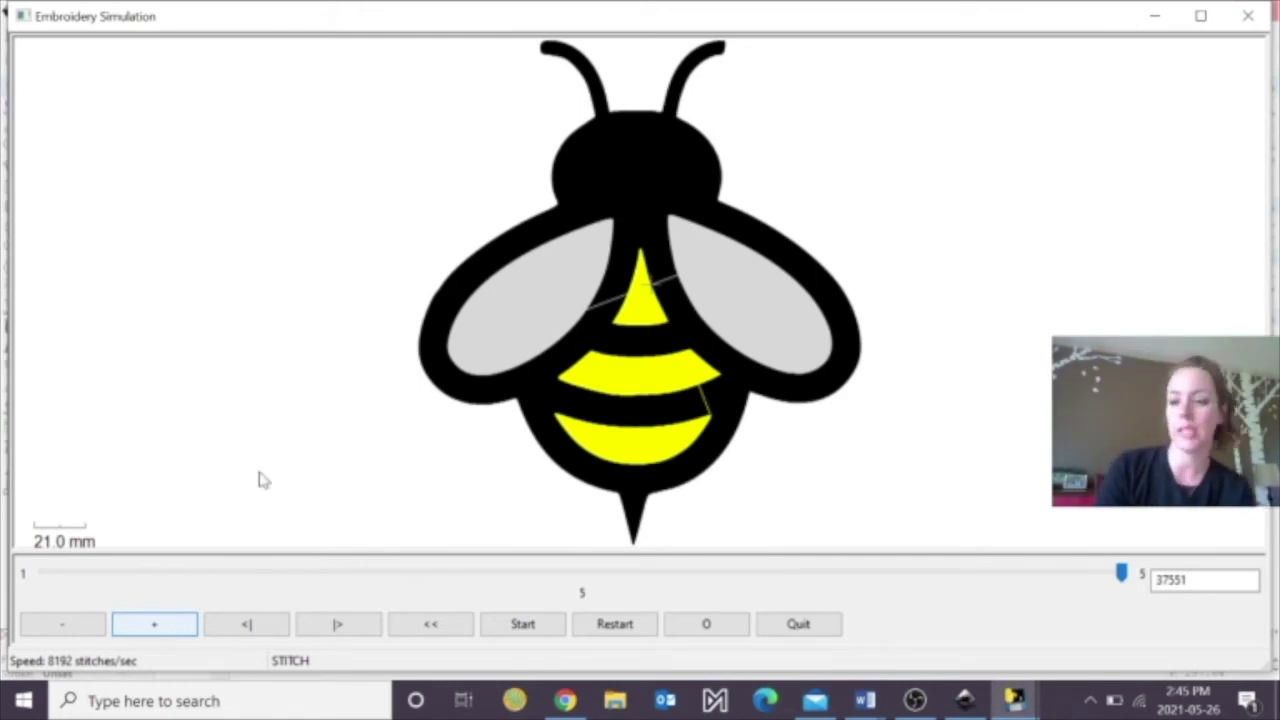
click(1248, 16)
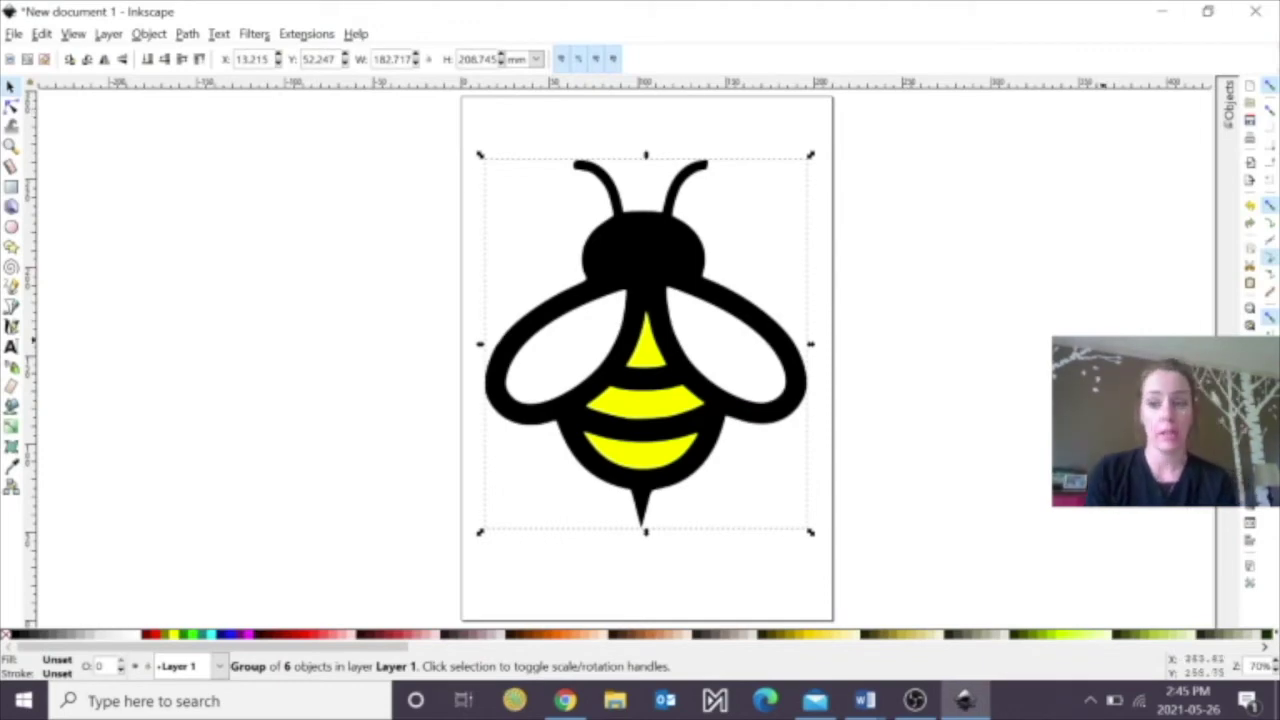
Ungroup the bee and subtract both wings from the black body with Path > Difference.
key(ctrl+shift+g)
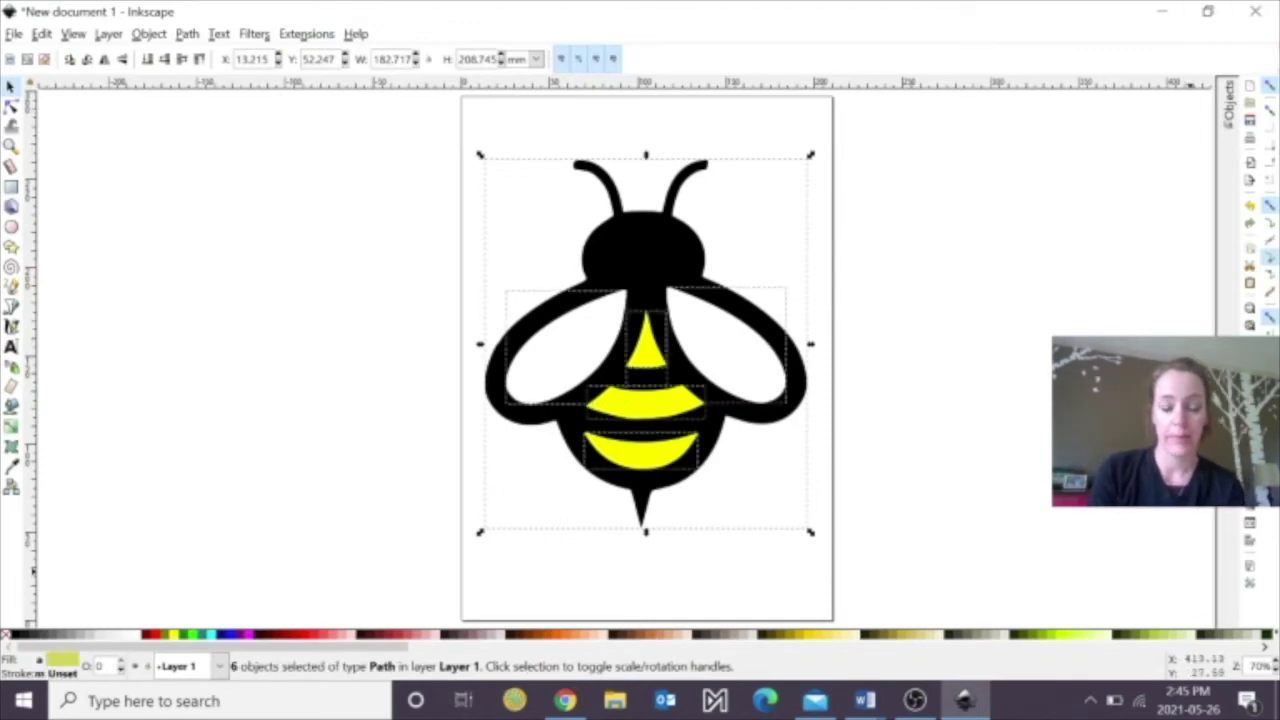
click(843, 532)
click(533, 348)
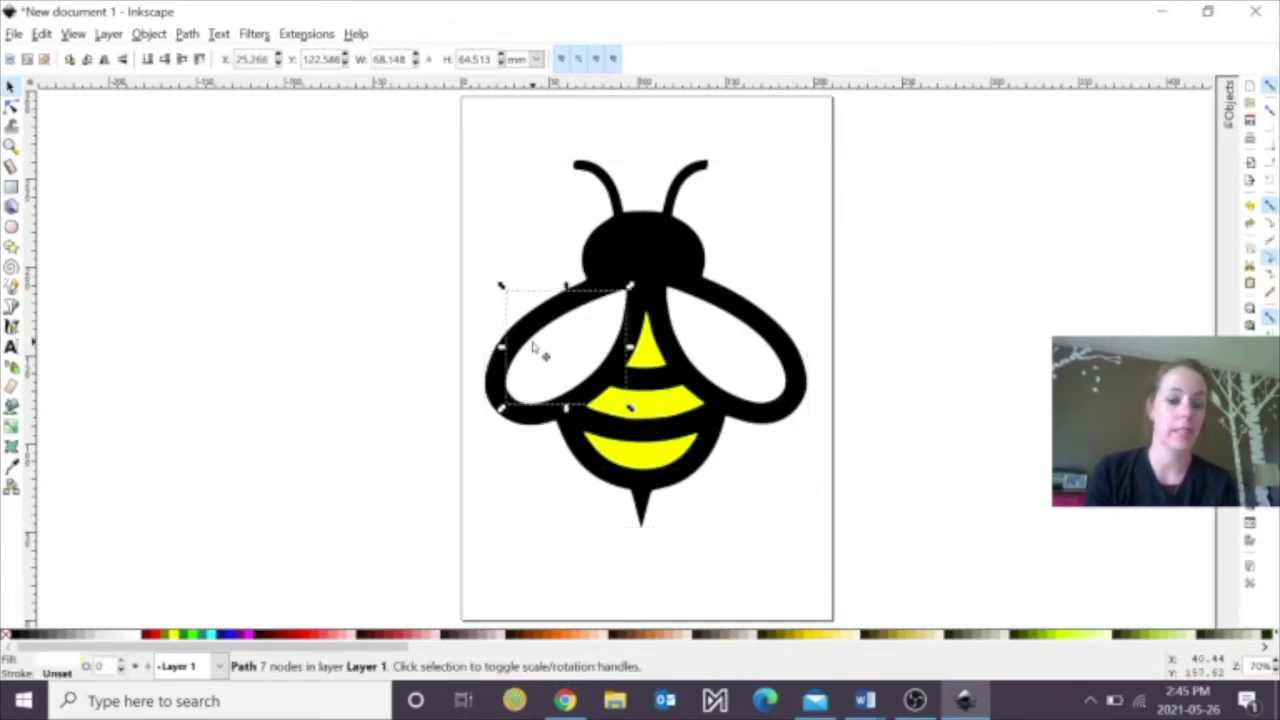
shift+click(625, 236)
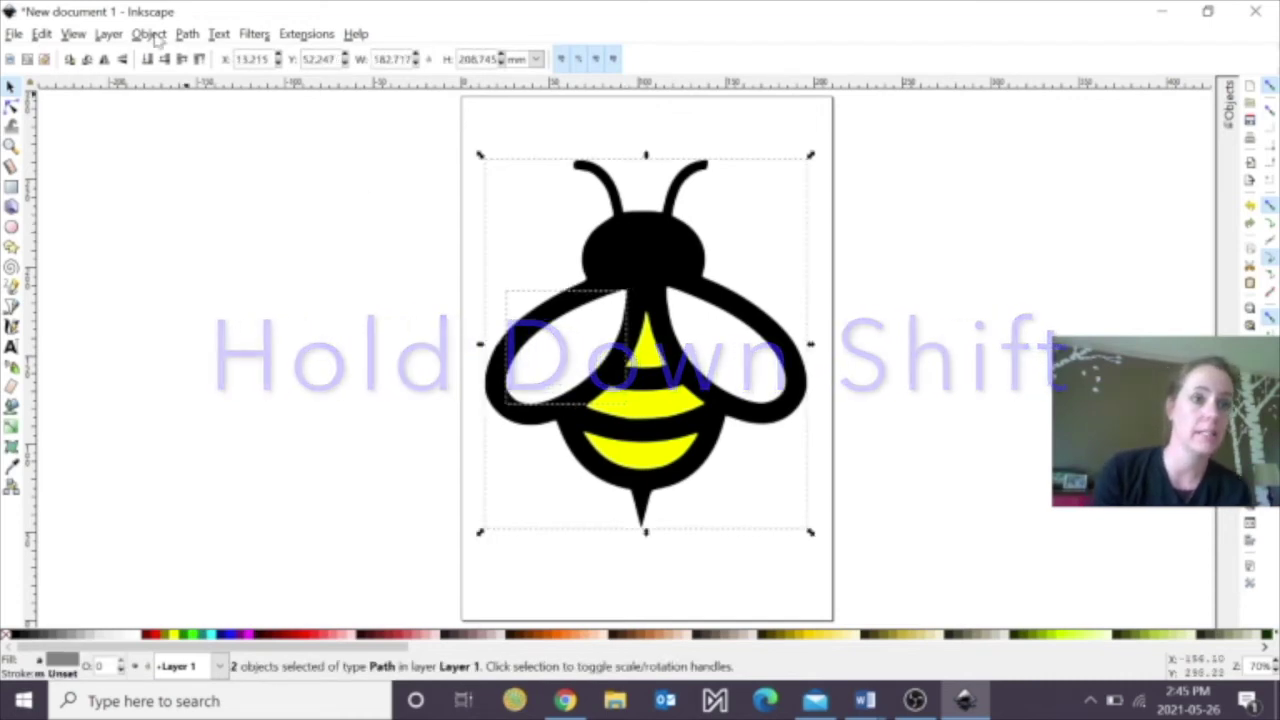
click(187, 36)
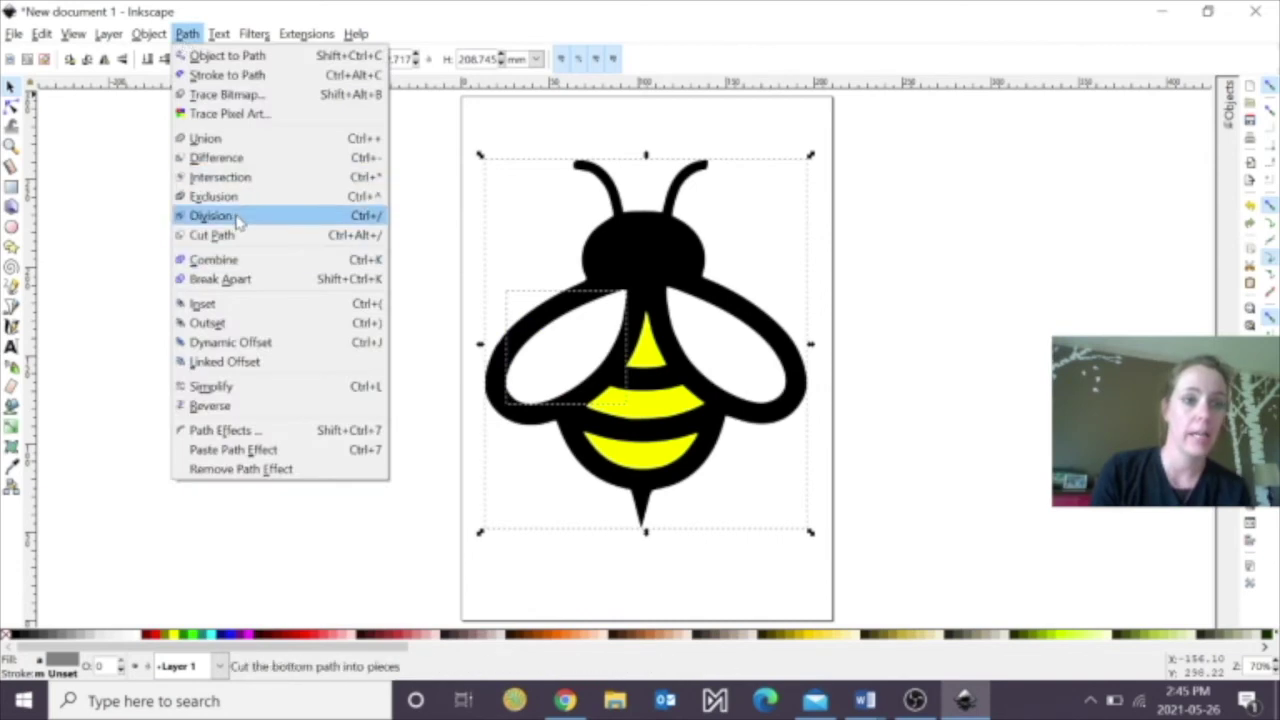
click(238, 163)
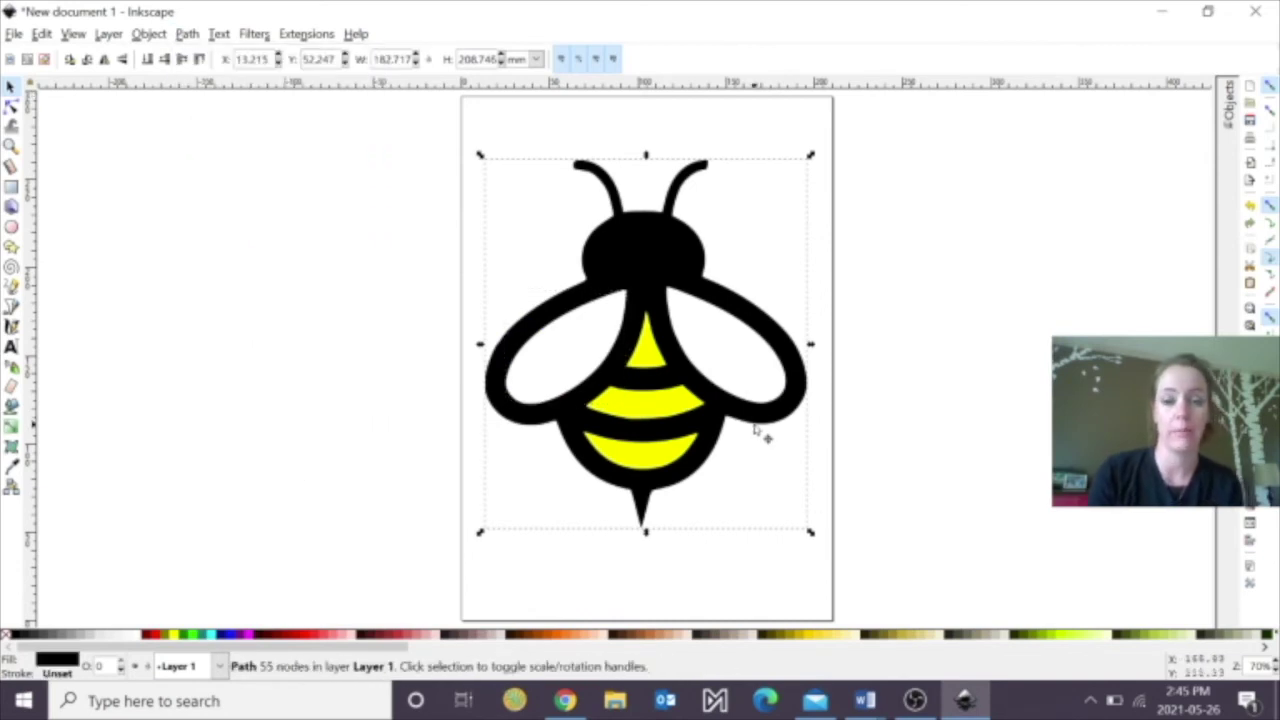
click(740, 382)
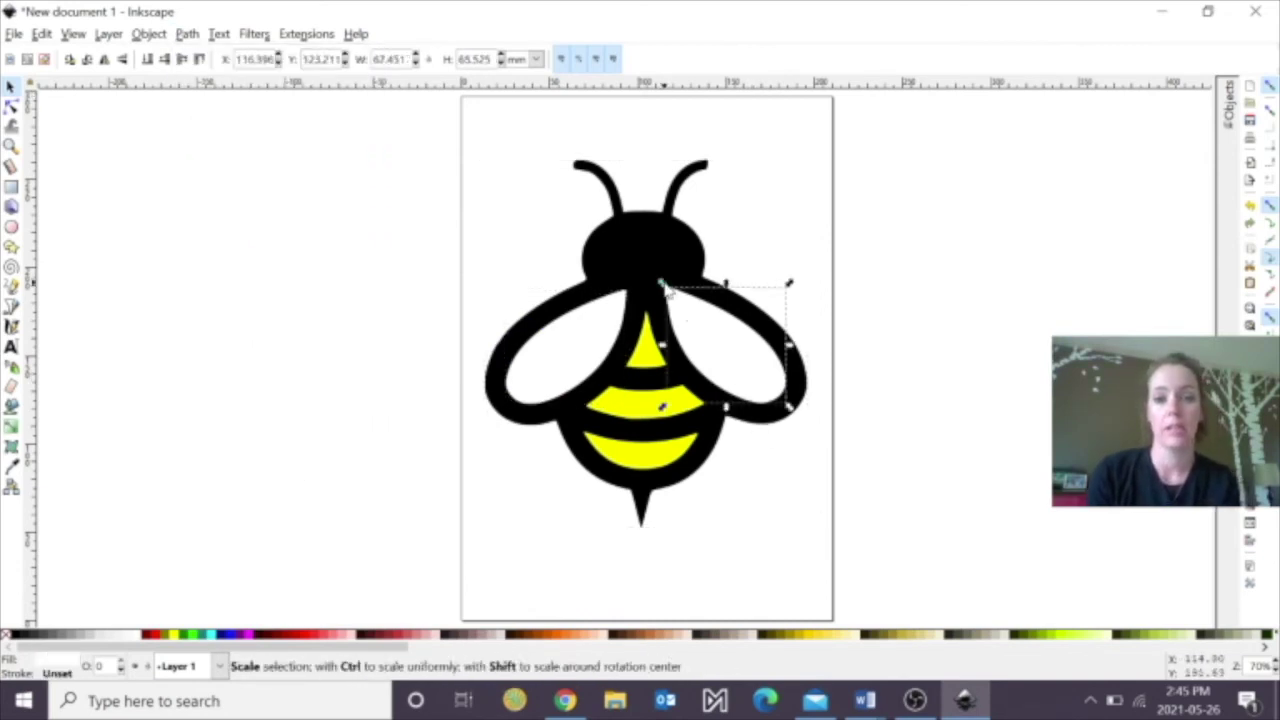
key(ctrl+a)
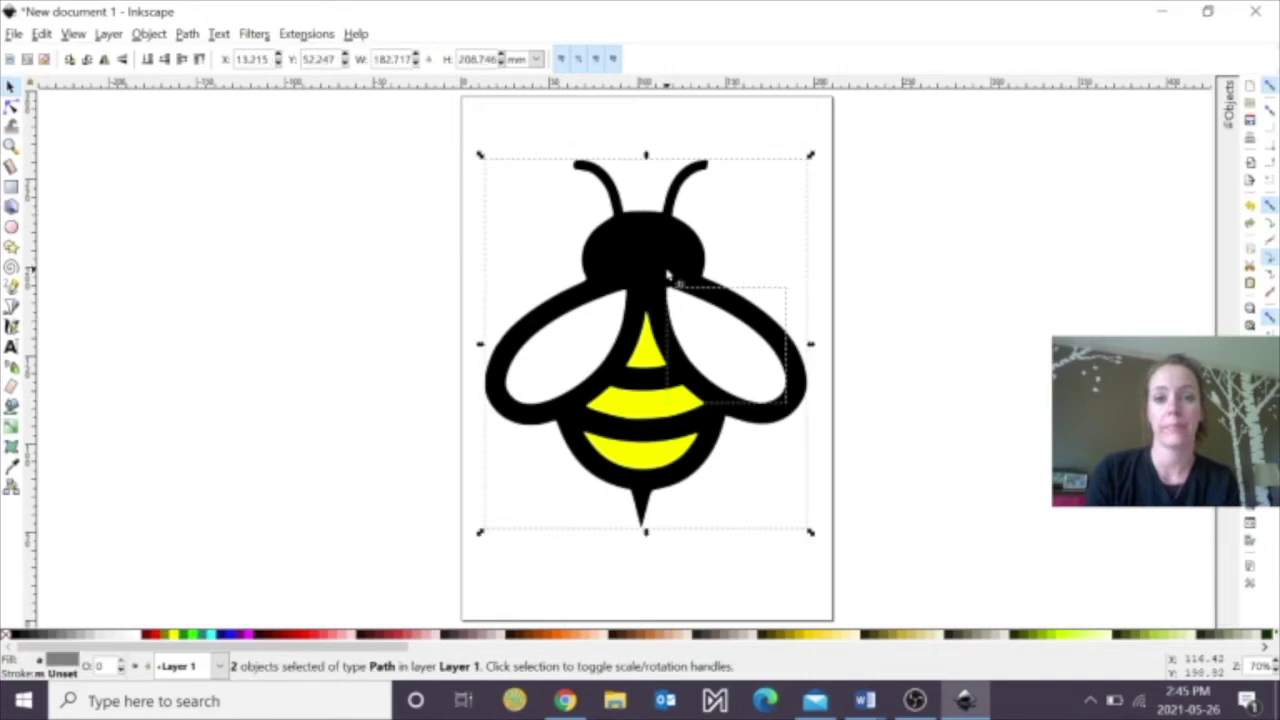
click(187, 34)
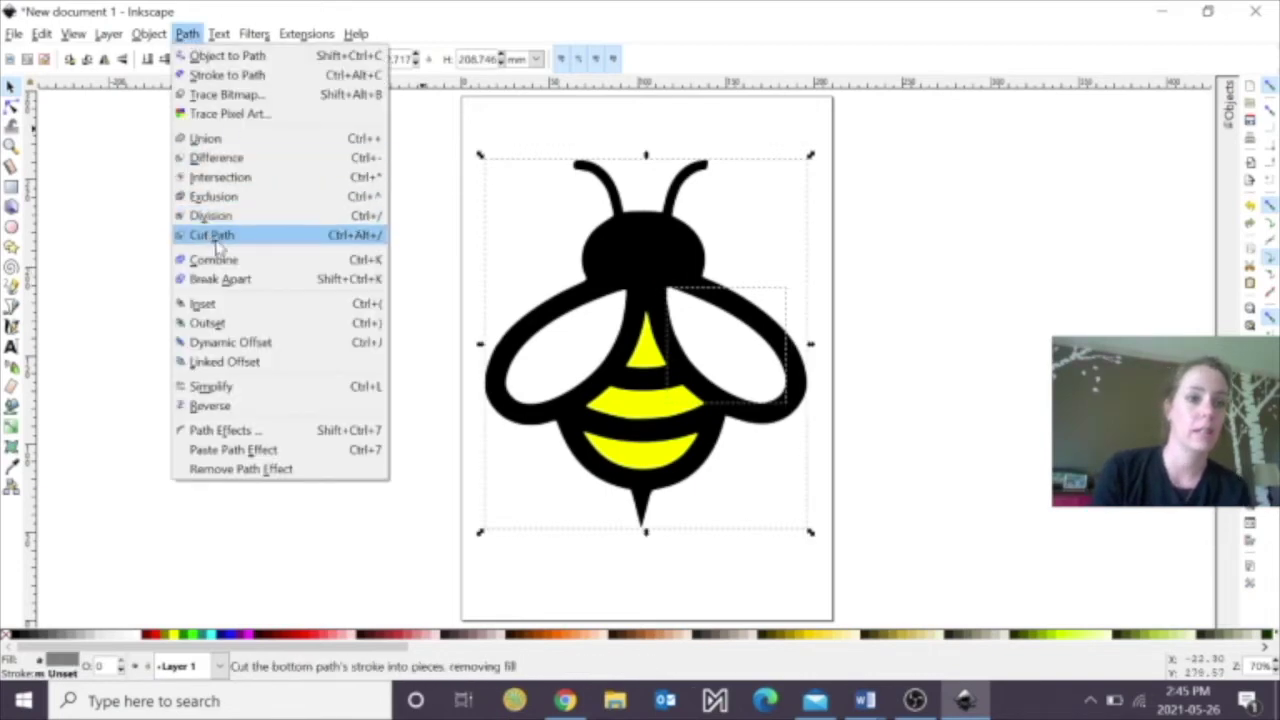
click(214, 158)
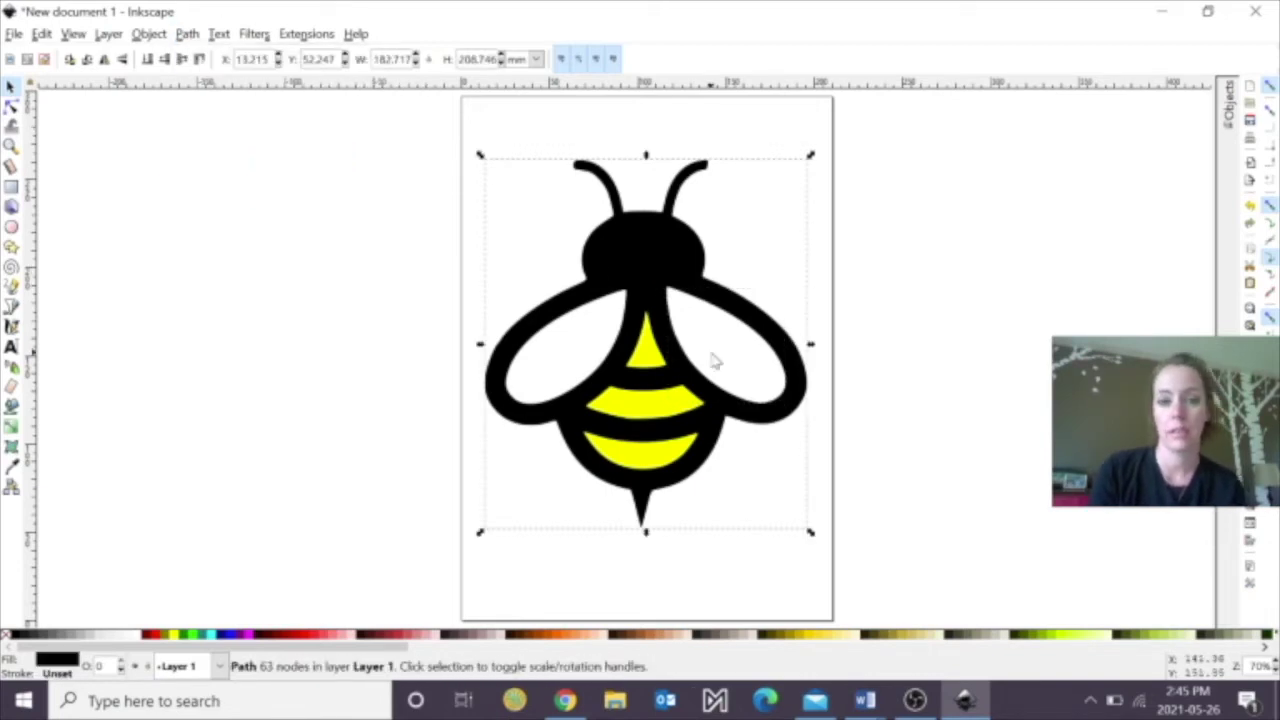
Cut the centre triangle and both yellow stripes out, leaving a 94-node black outline.
shift+click(668, 370)
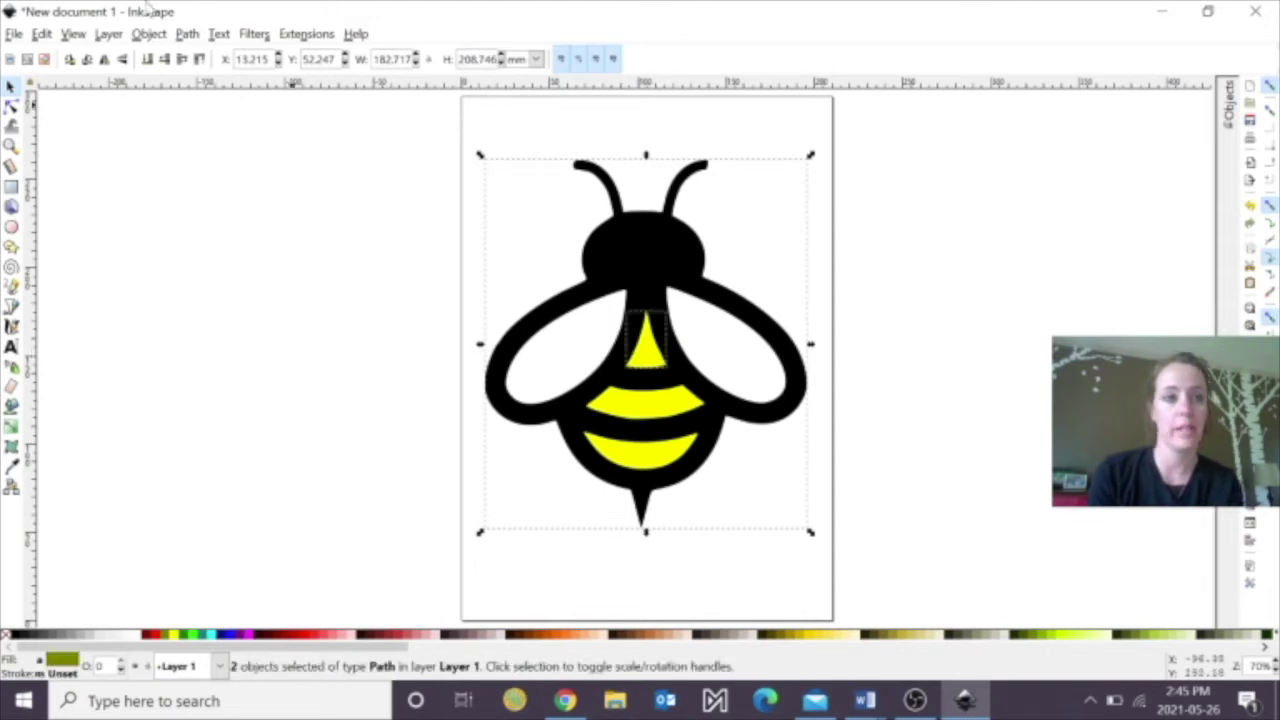
click(189, 36)
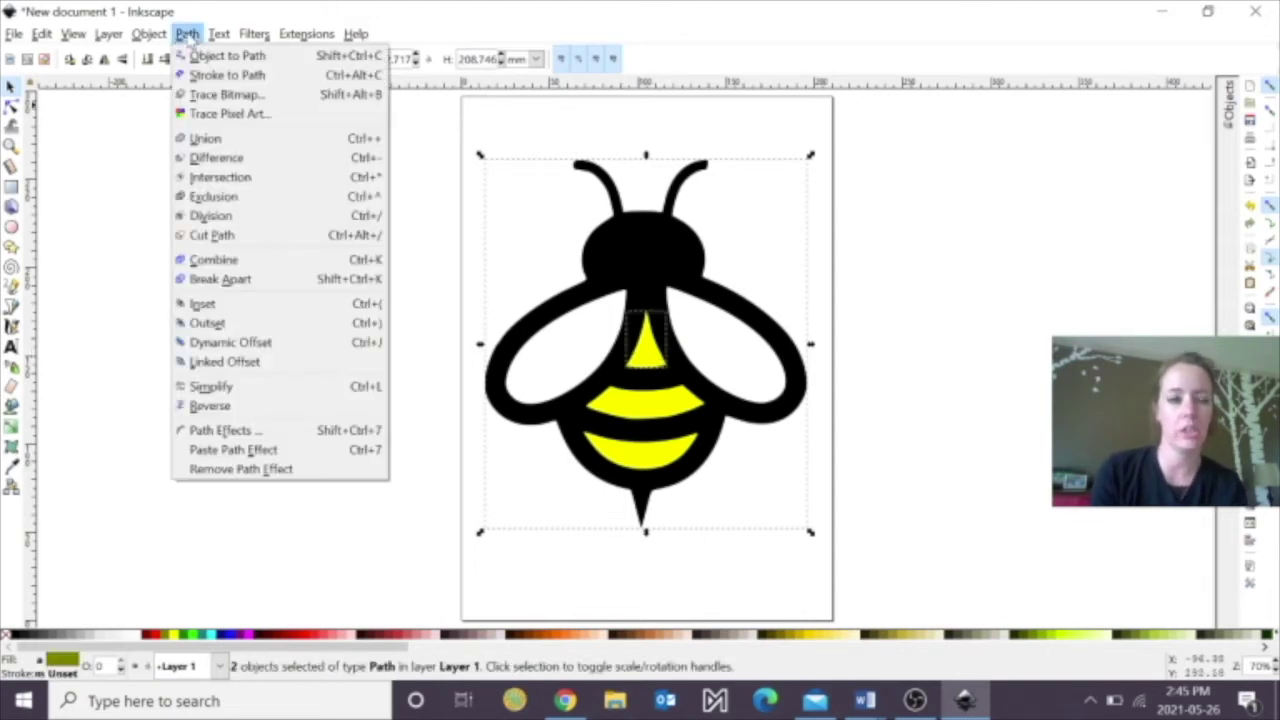
click(243, 163)
shift+click(640, 406)
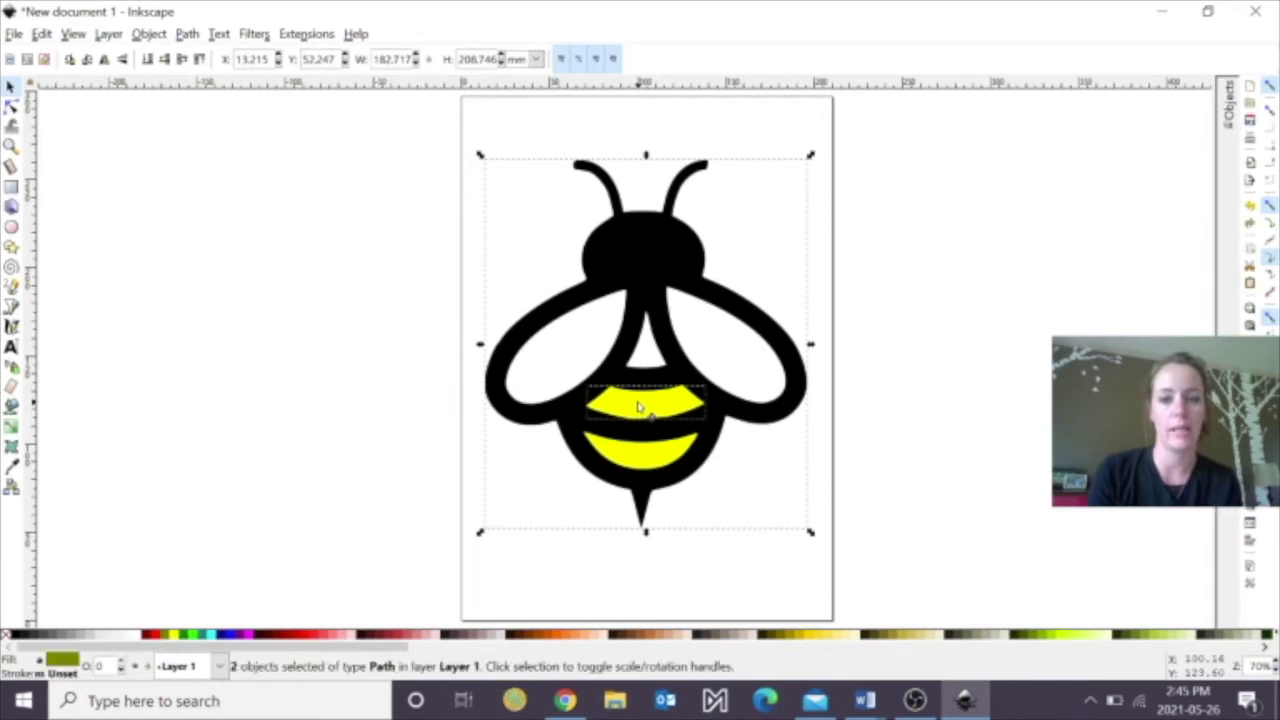
click(189, 35)
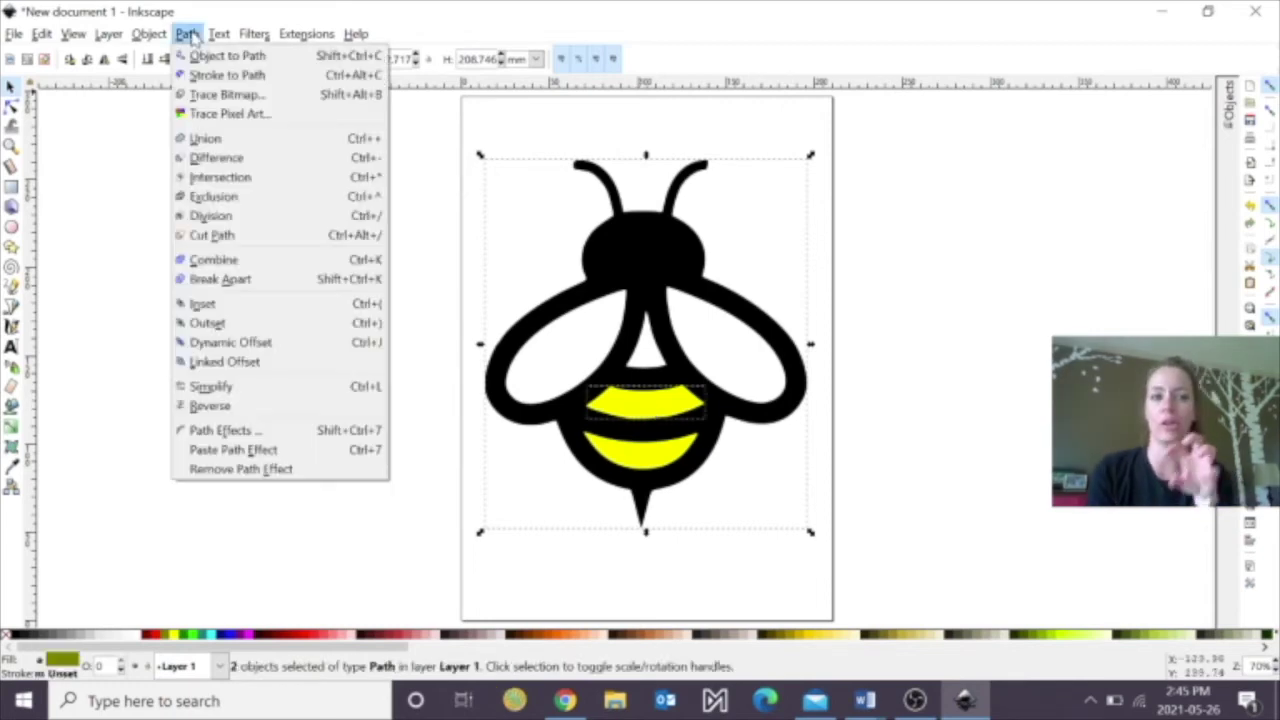
click(216, 158)
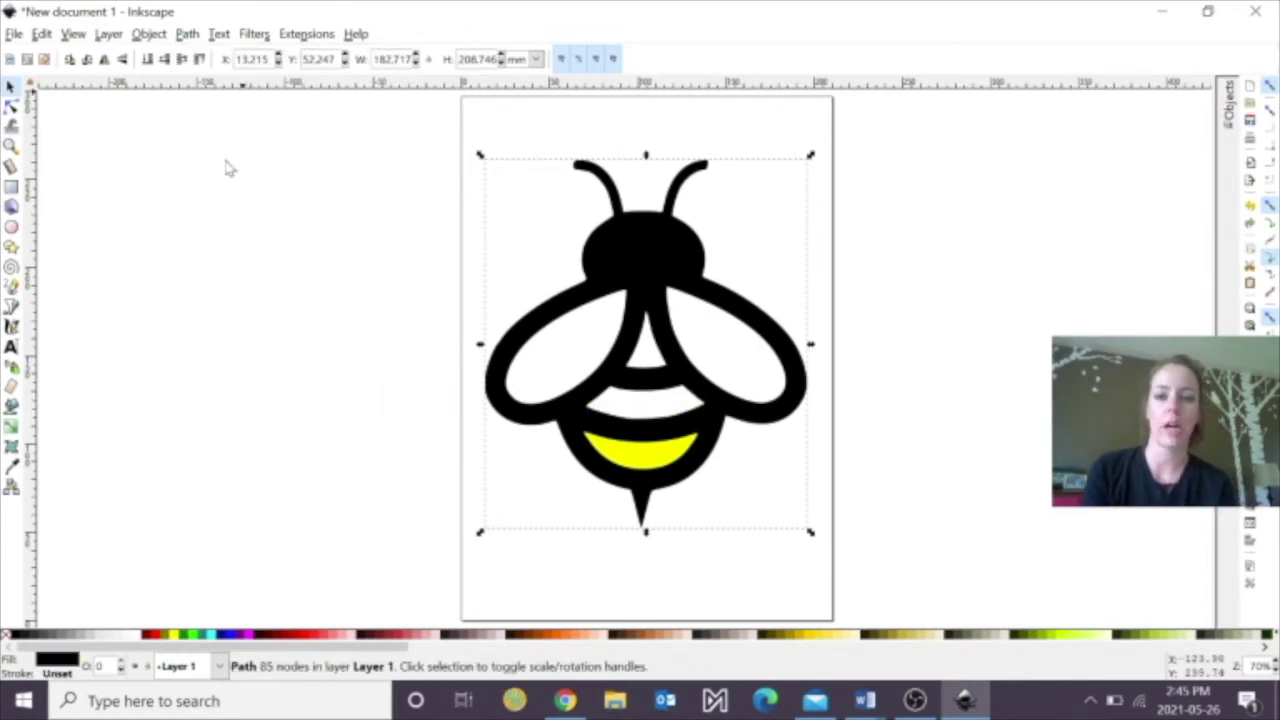
shift+click(632, 462)
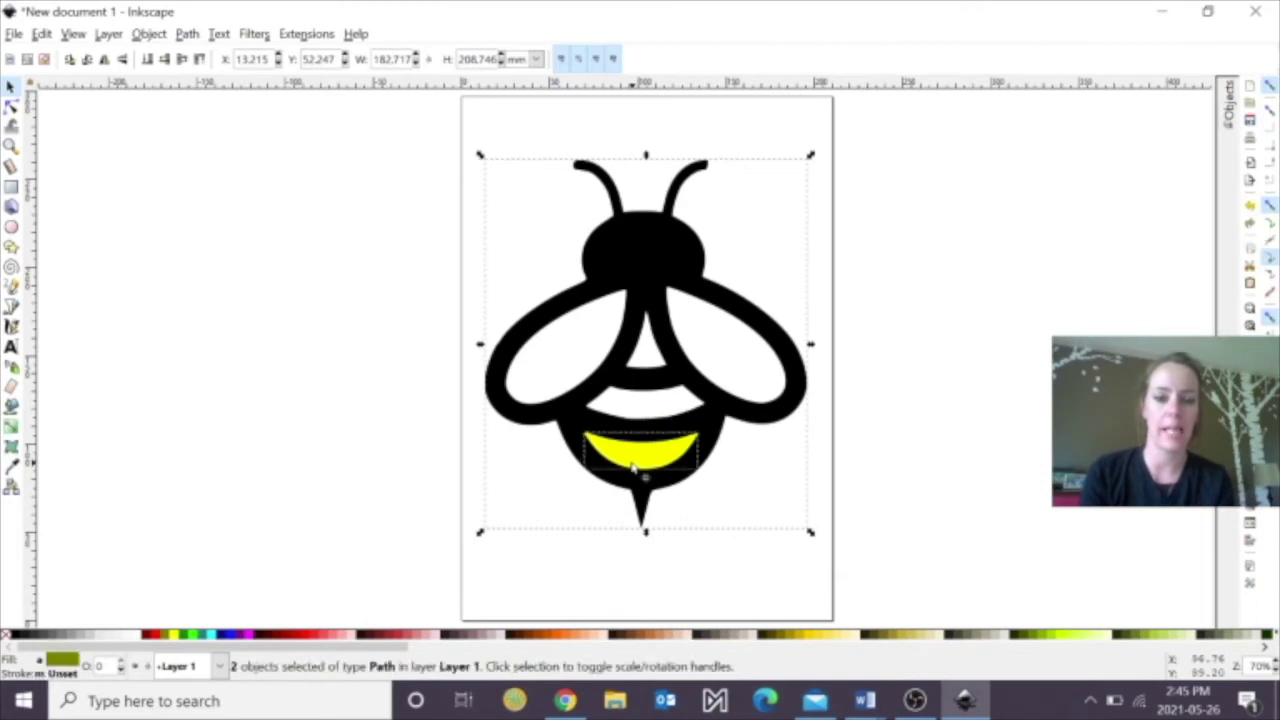
key(shift)
key(shift)
key(shift)
key(shift)
key(shift)
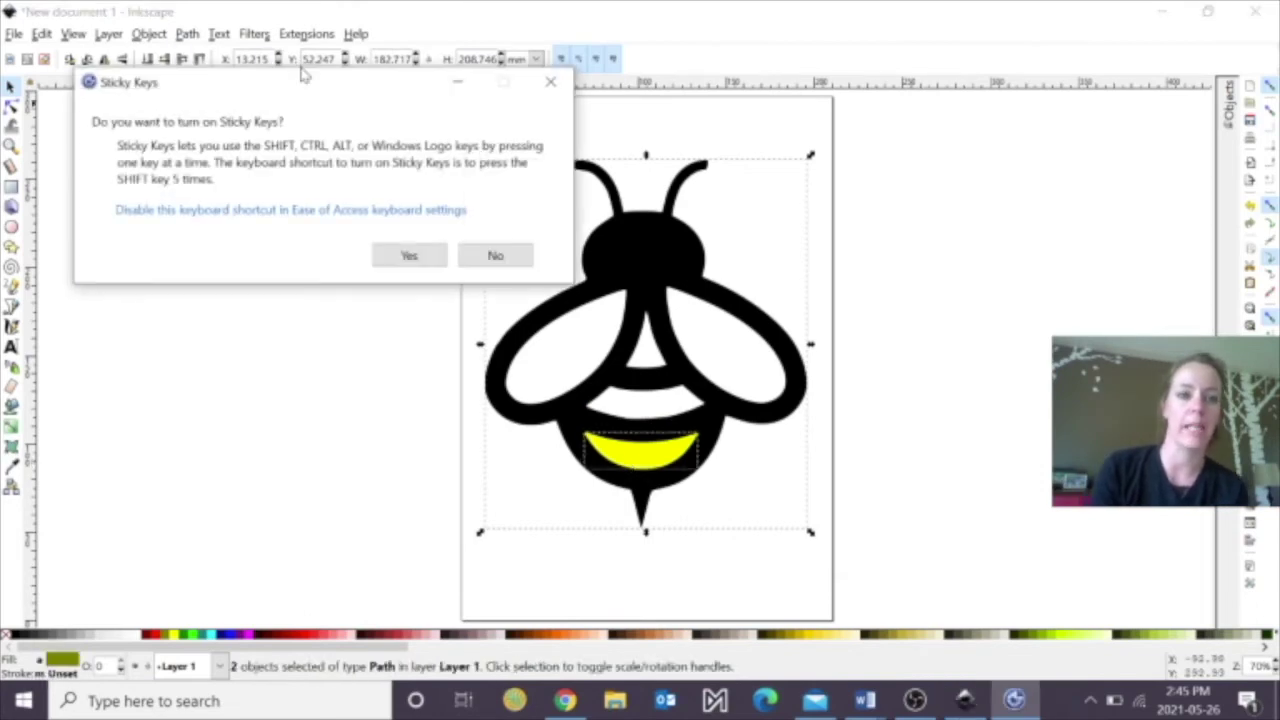
click(551, 81)
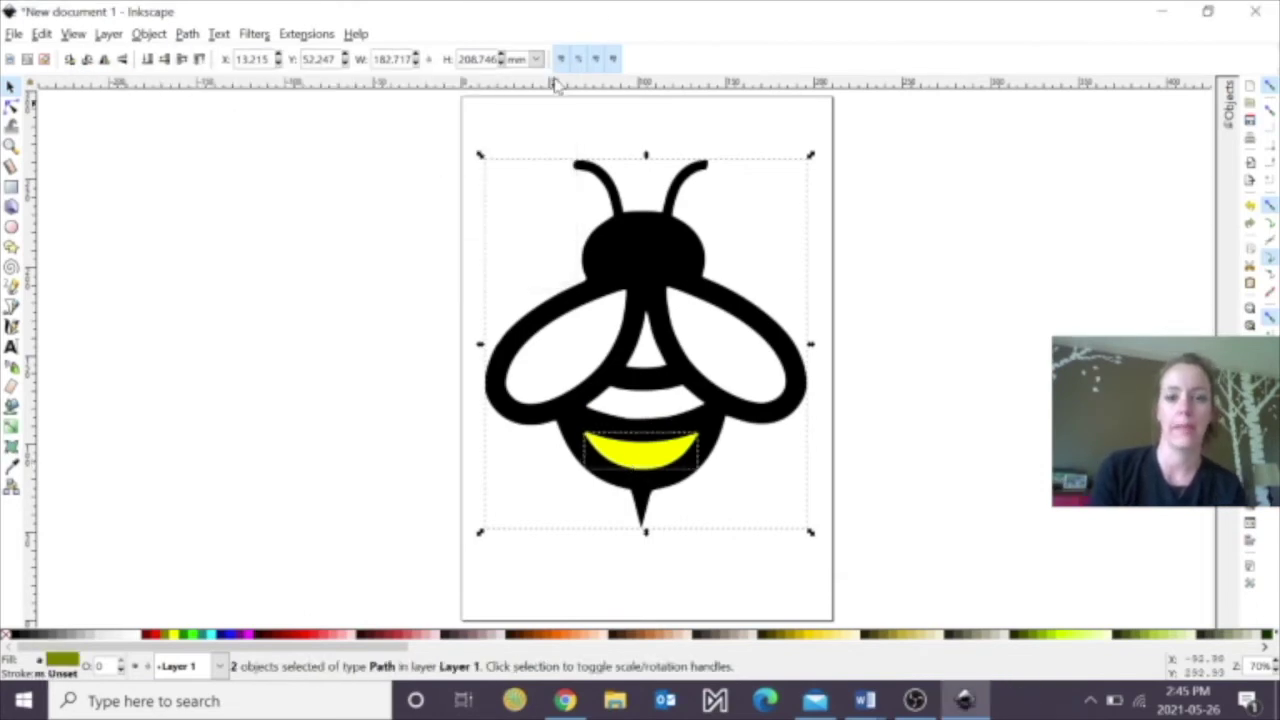
click(186, 34)
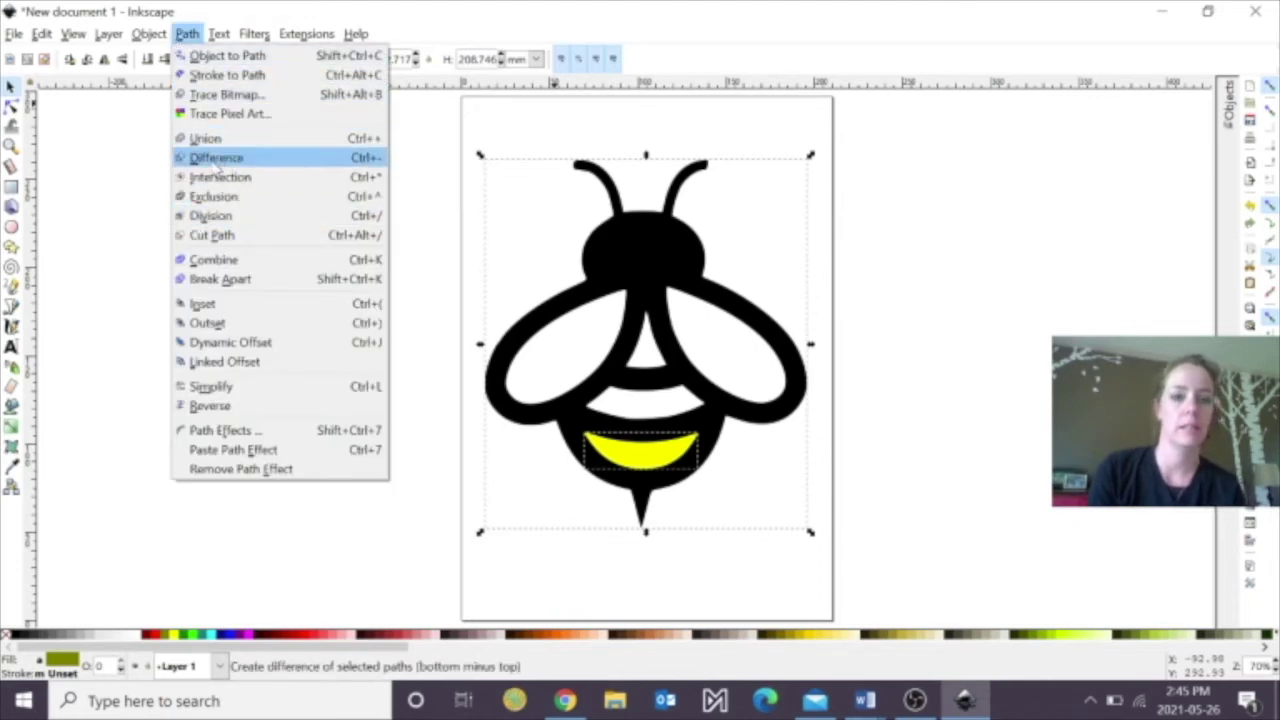
click(216, 160)
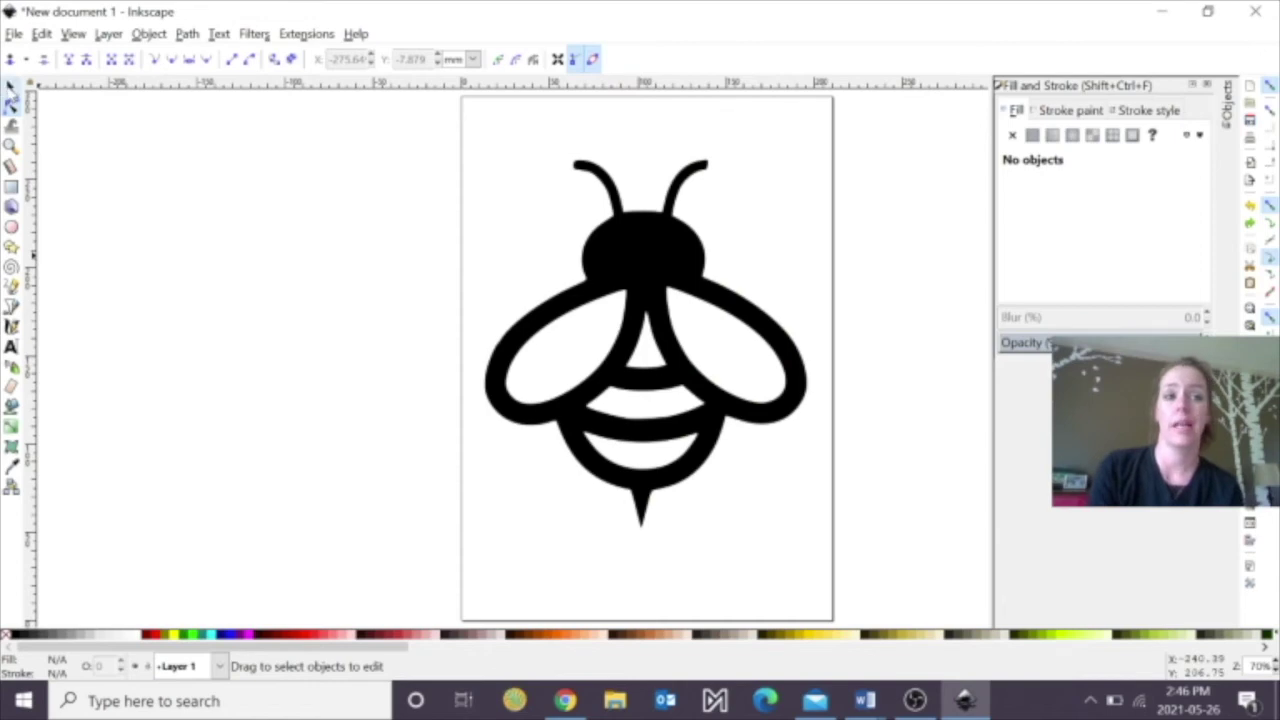
click(11, 88)
Duplicate the bee outline, move the copy off the page, and break it apart.
click(692, 249)
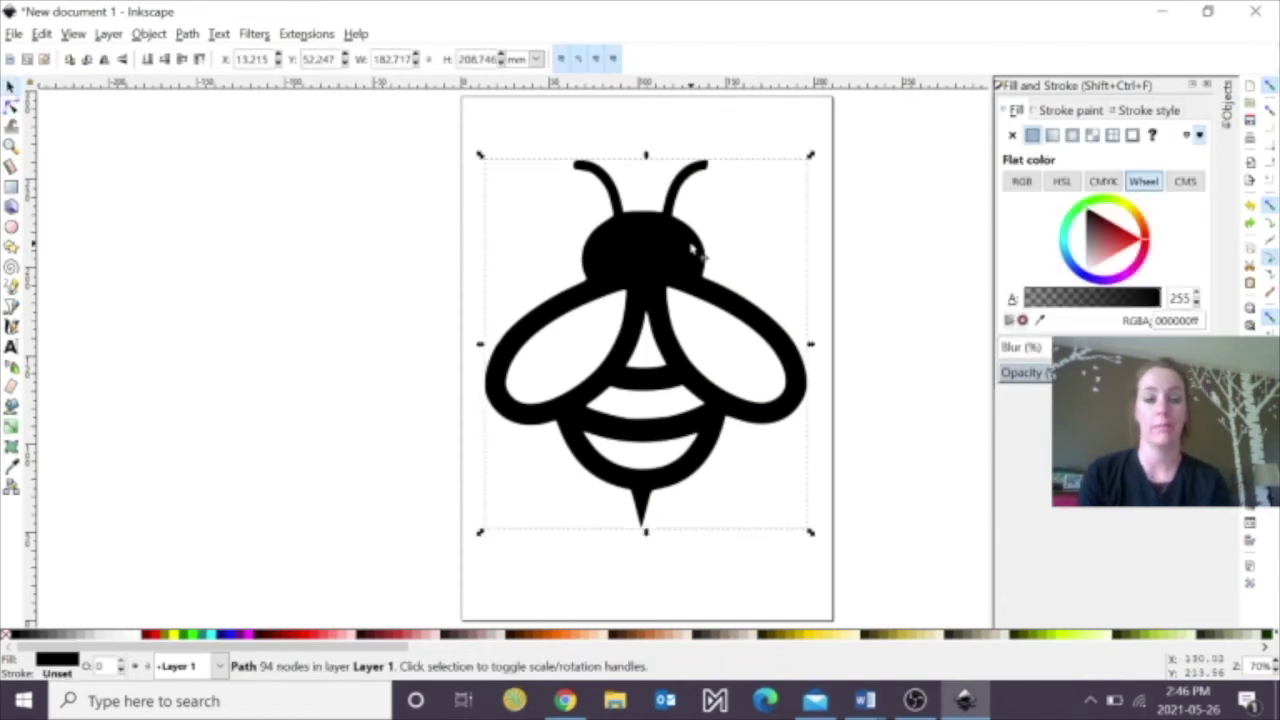
right_click(692, 249)
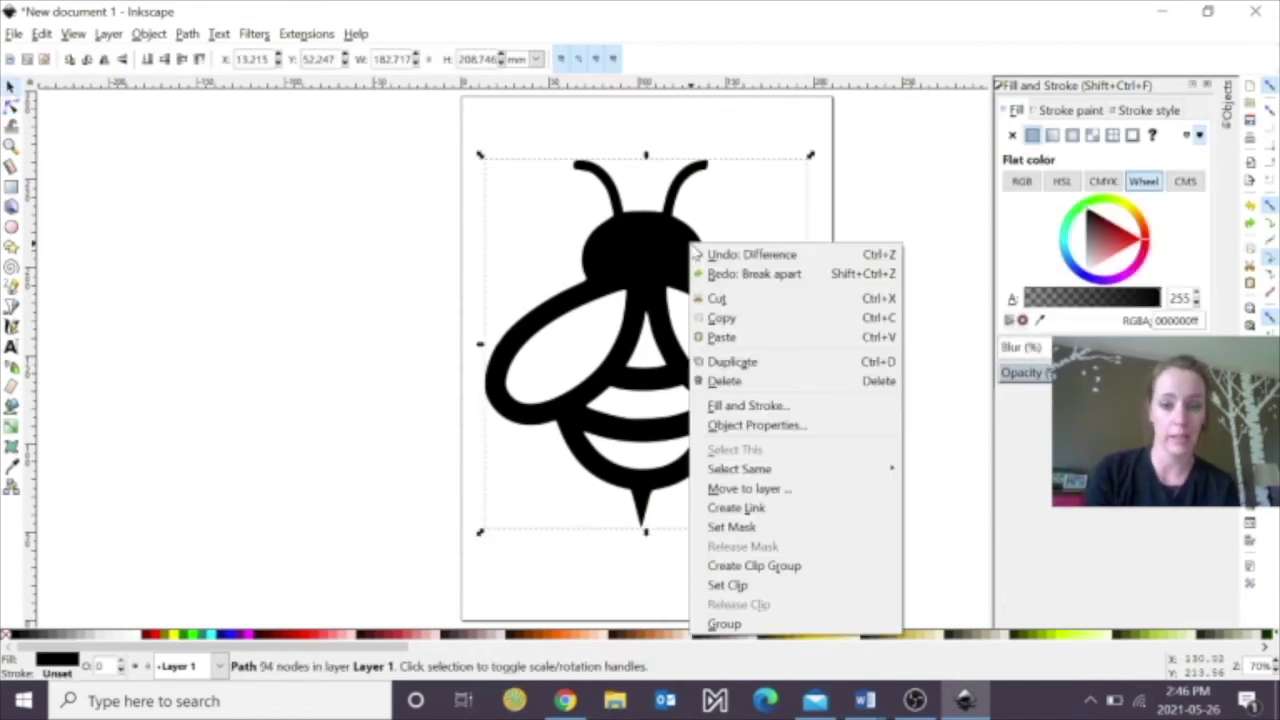
click(731, 364)
drag(651, 274, 230, 275)
click(186, 34)
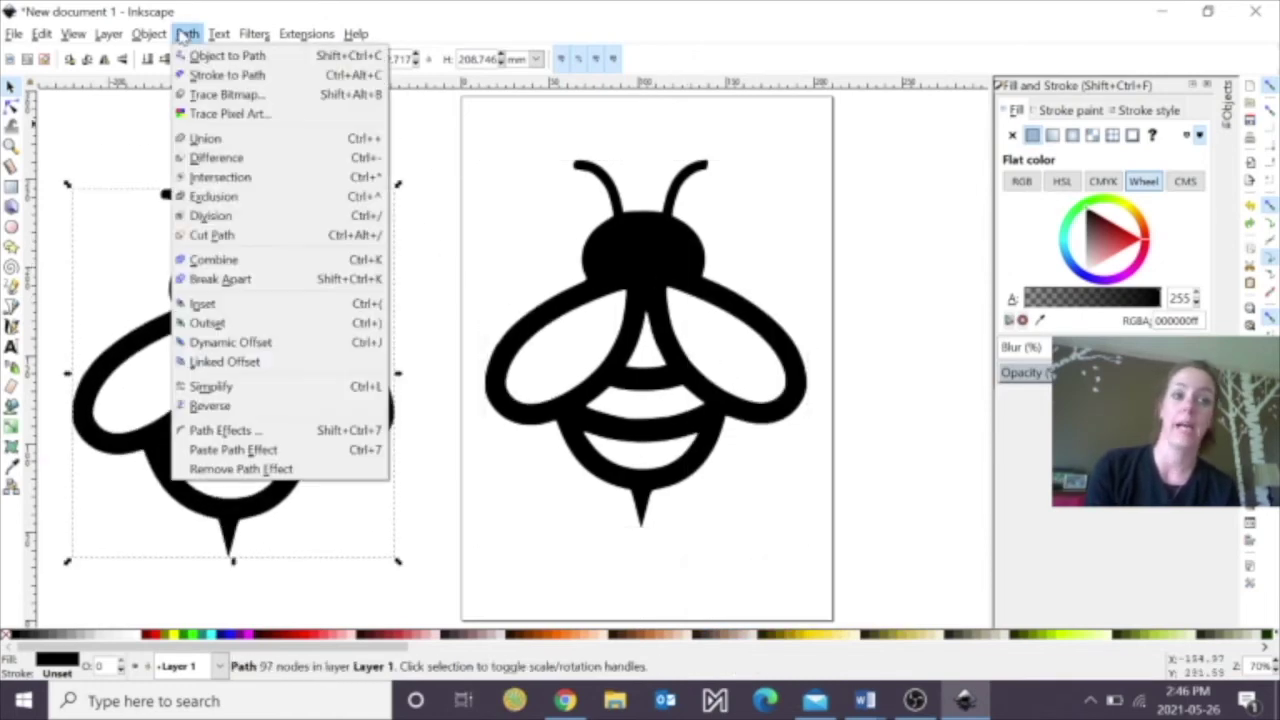
click(240, 279)
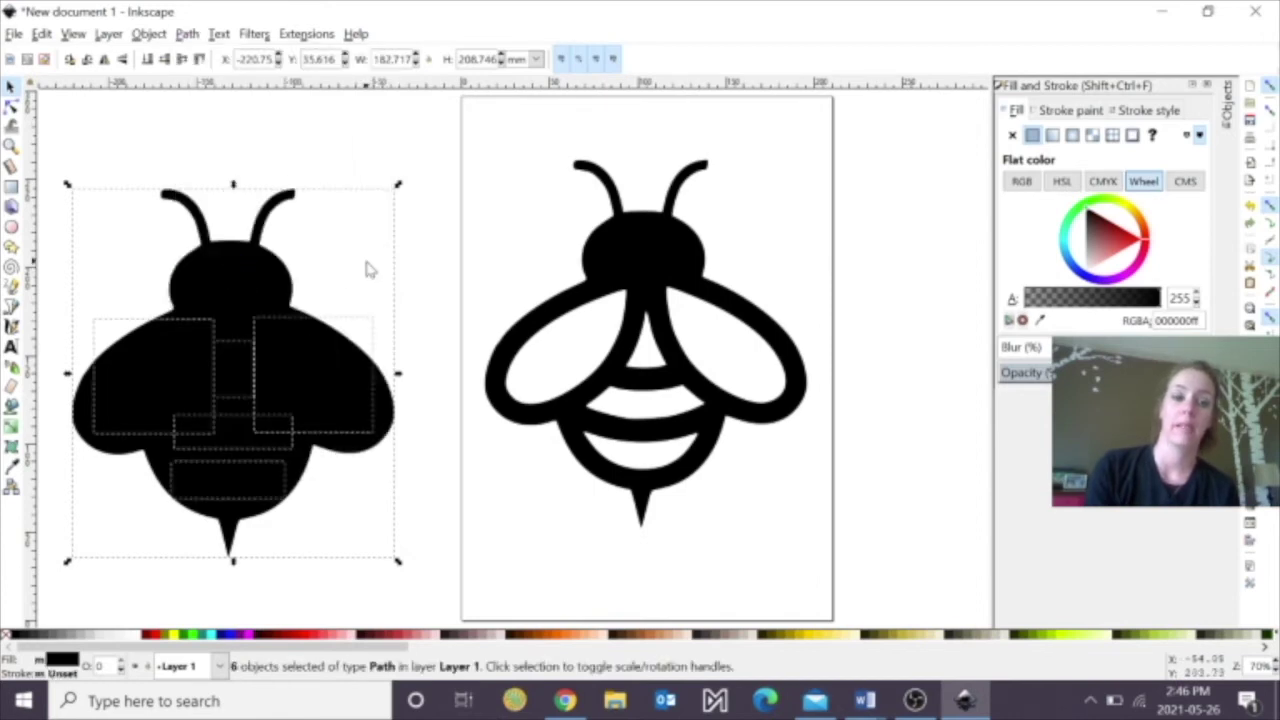
Fill the copy's two wing pieces white and move them onto the outlined bee.
click(366, 268)
click(337, 380)
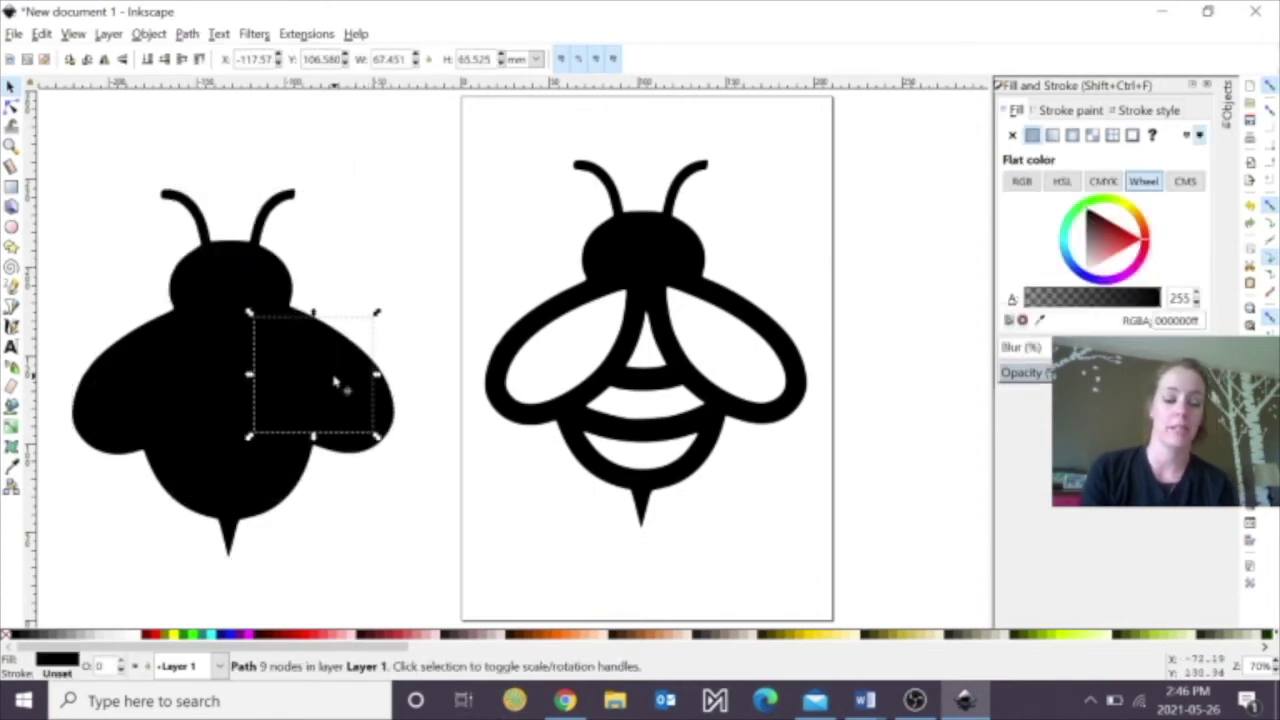
key(shift)
shift+click(115, 405)
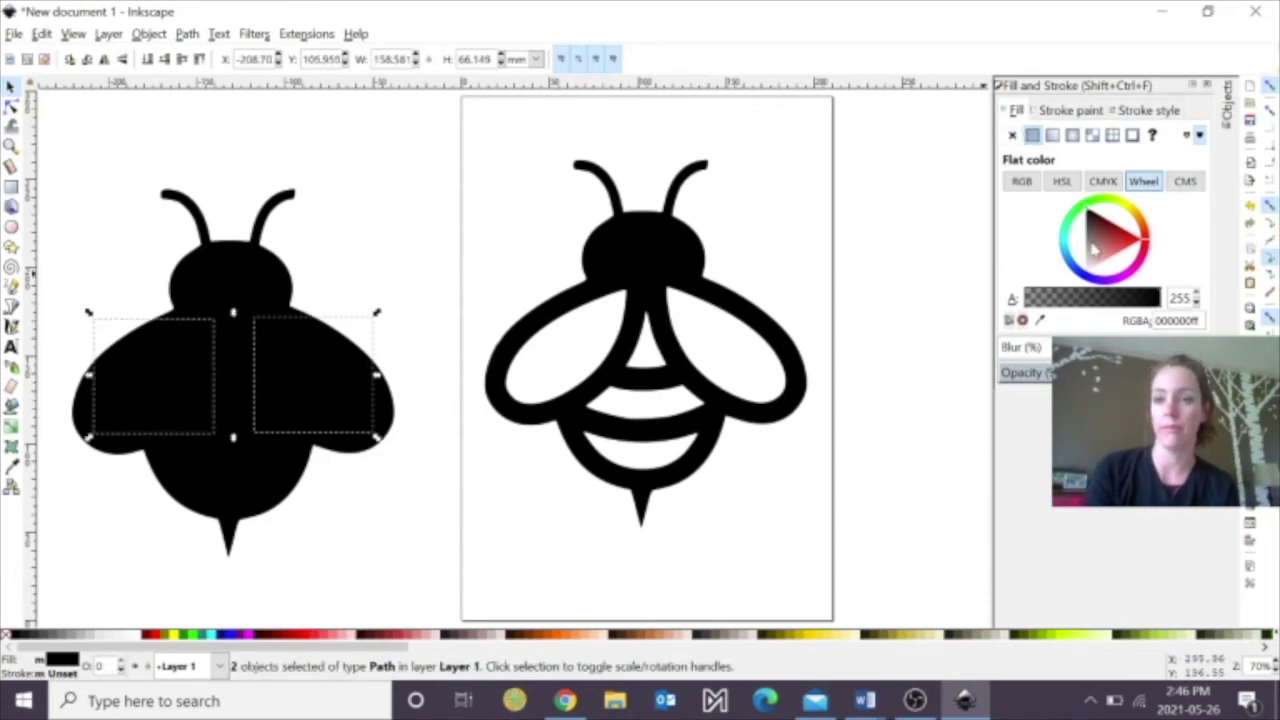
click(135, 637)
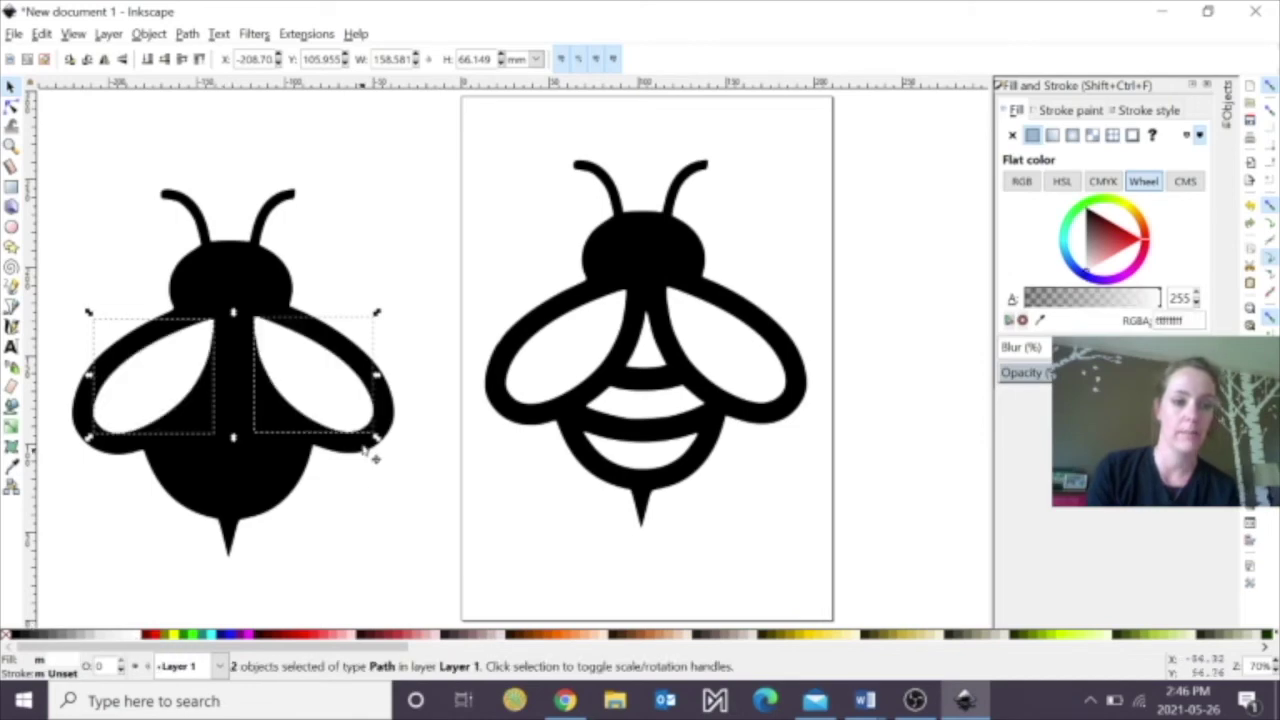
drag(339, 394, 760, 366)
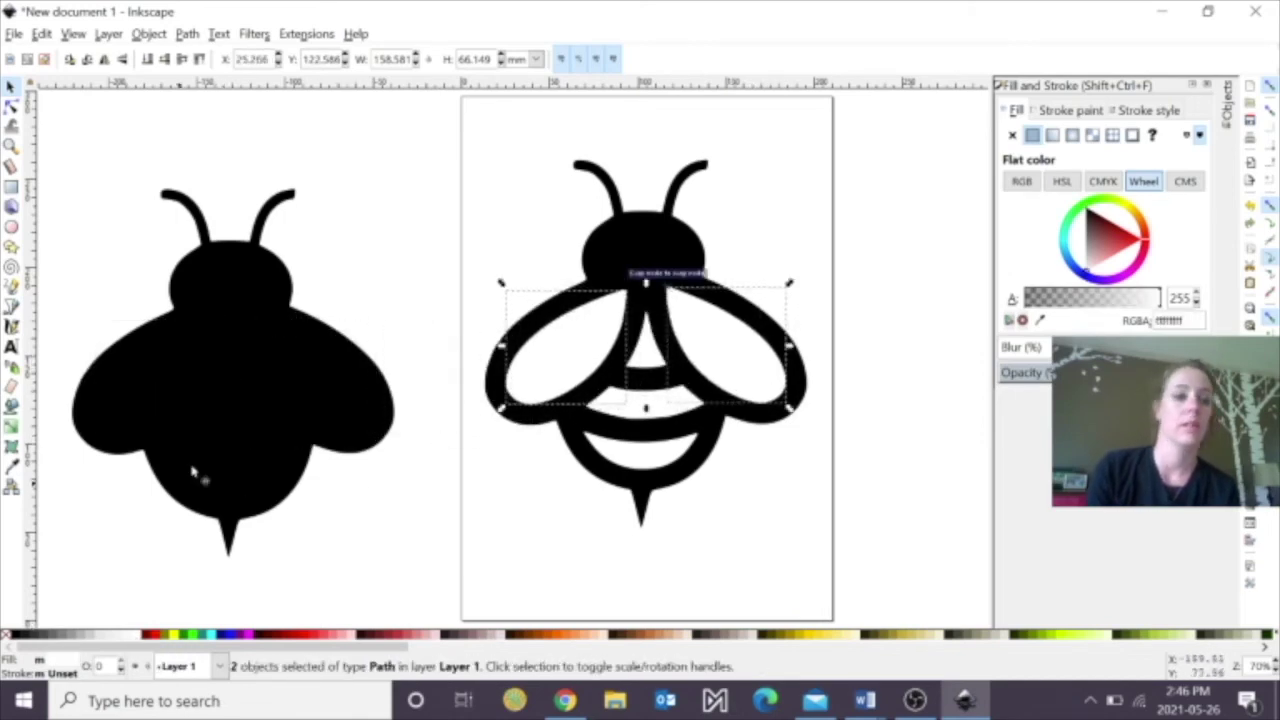
Fill the three stripe pieces yellow and move them onto the outlined bee.
click(226, 380)
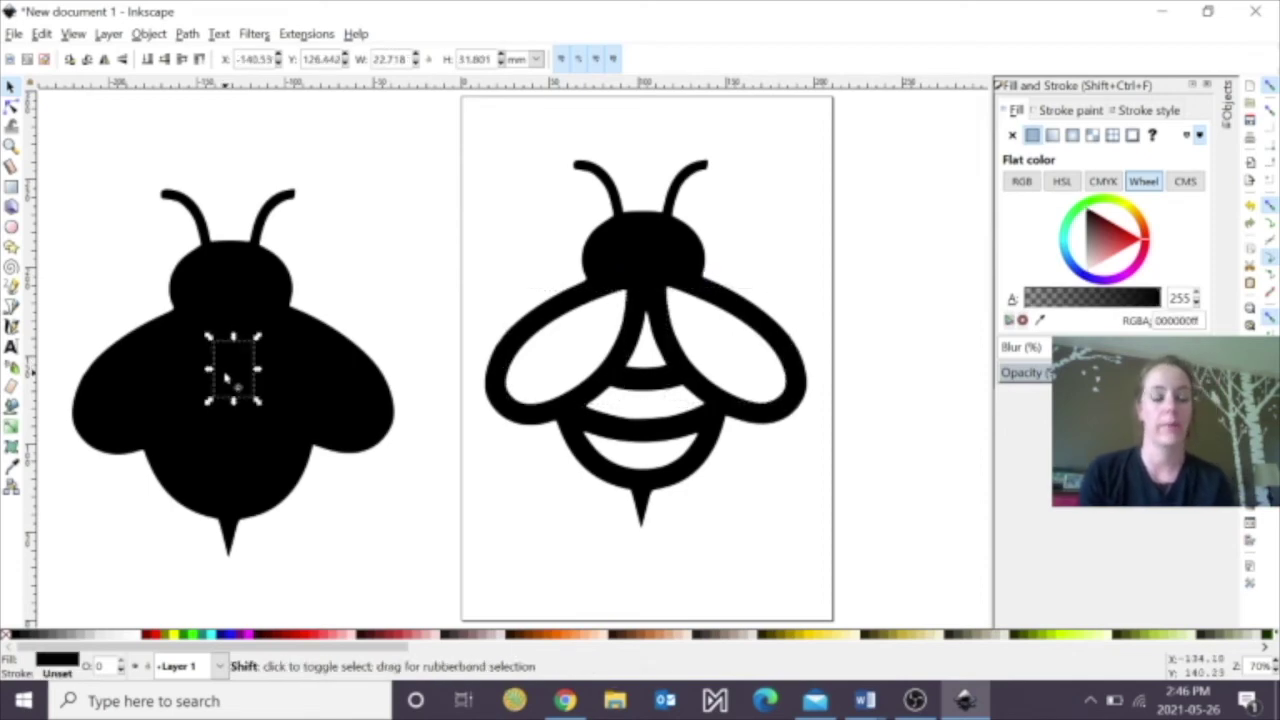
shift+click(229, 432)
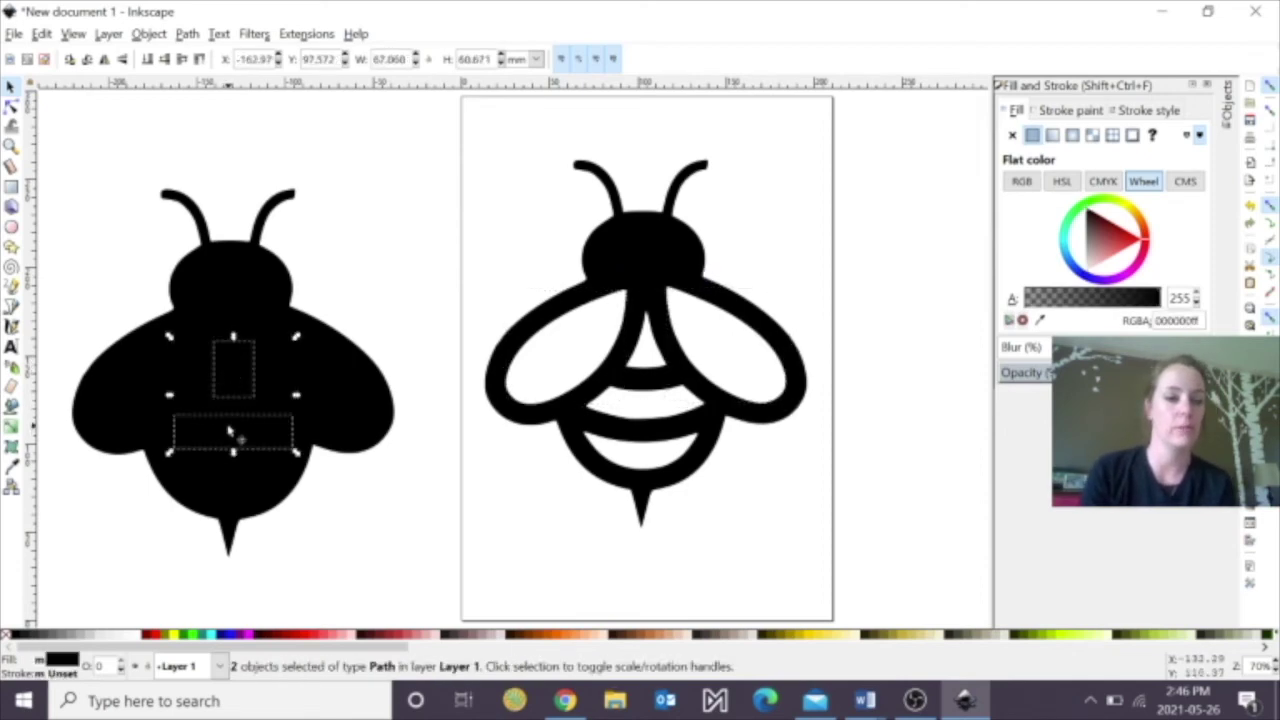
shift+click(223, 477)
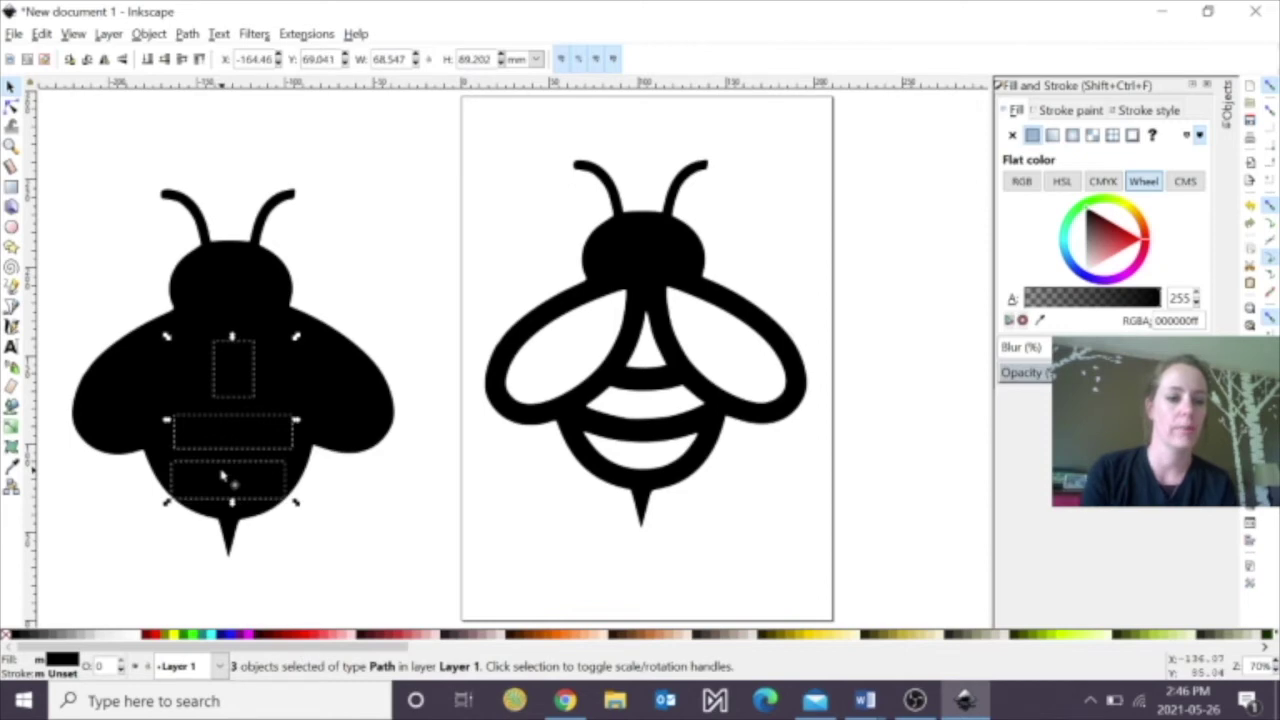
click(175, 637)
drag(240, 378, 648, 355)
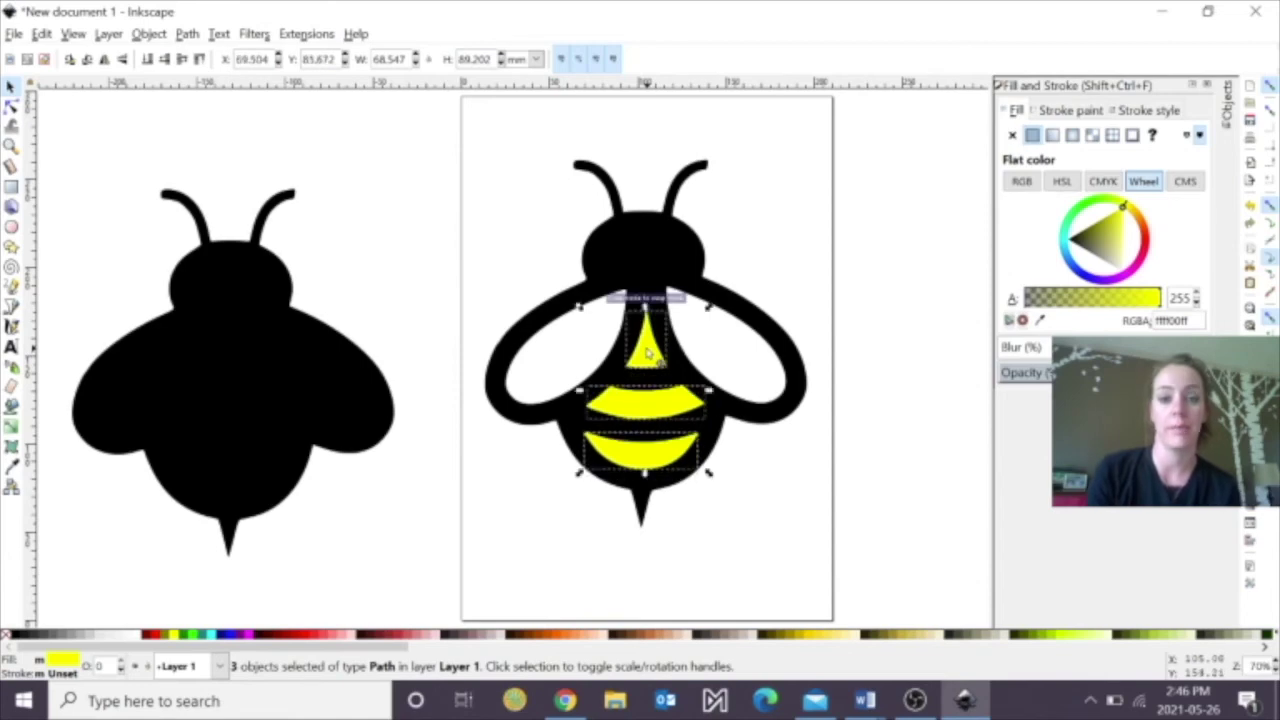
Delete the leftover black copy and group the six bee pieces together.
click(457, 249)
drag(442, 96, 846, 488)
click(268, 302)
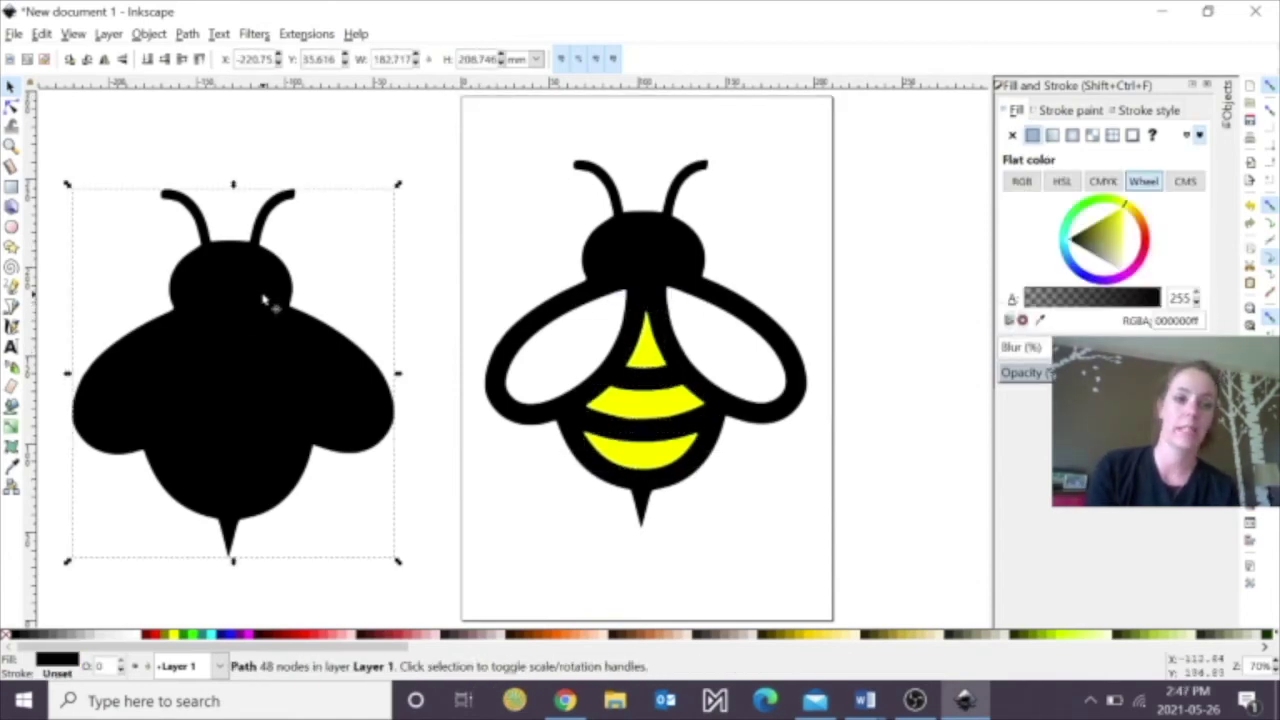
key(Delete)
mouse_move(459, 106)
mouse_down()
mouse_move(617, 306)
mouse_move(916, 582)
mouse_move(889, 583)
mouse_up()
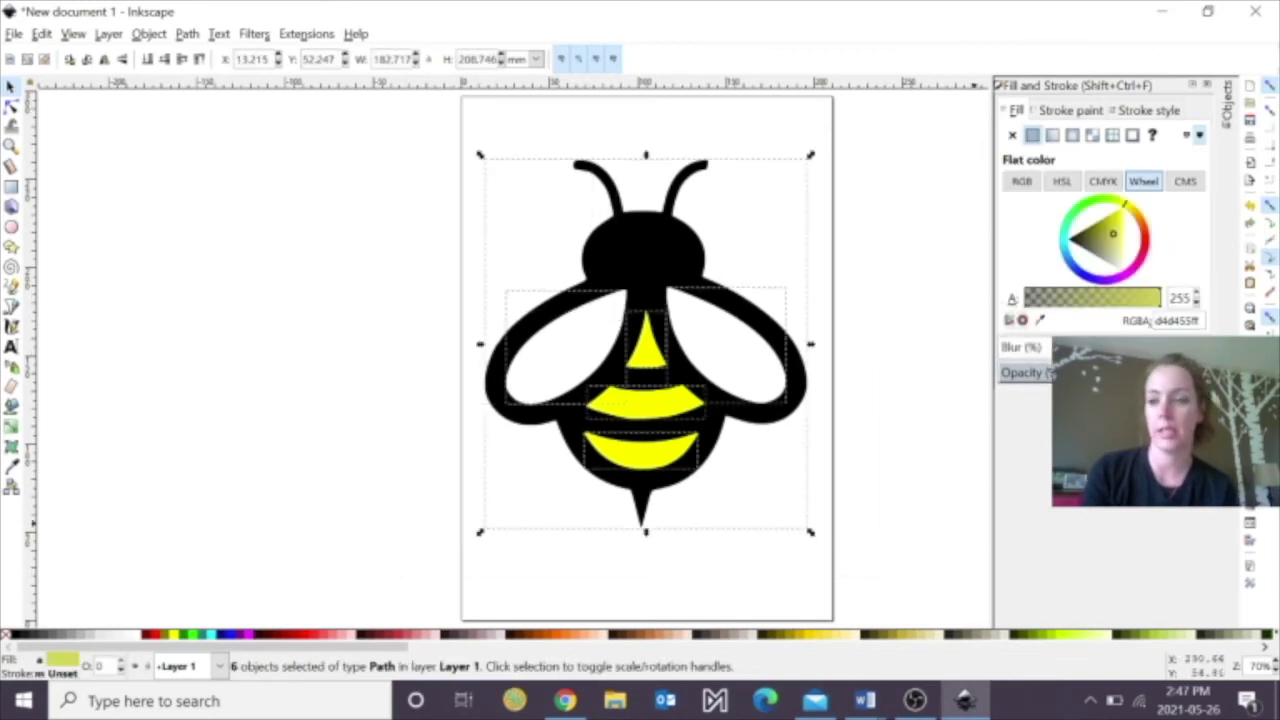
key(ctrl+g)
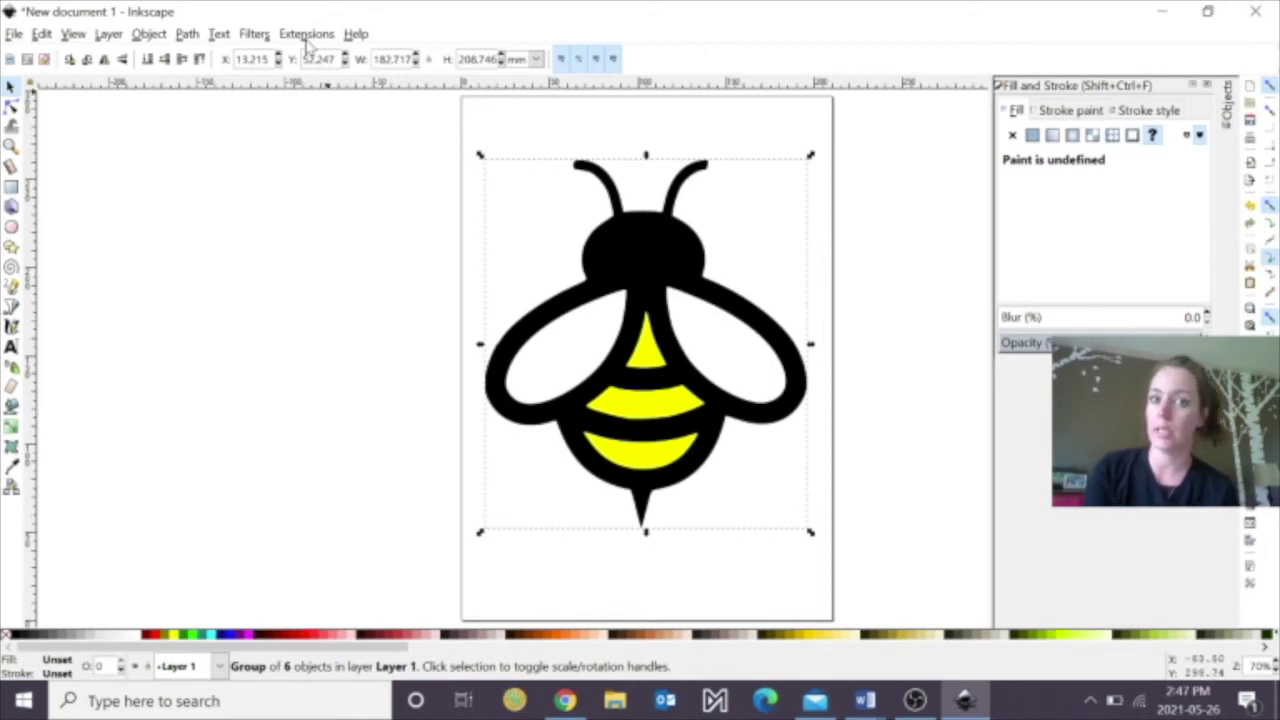
click(307, 36)
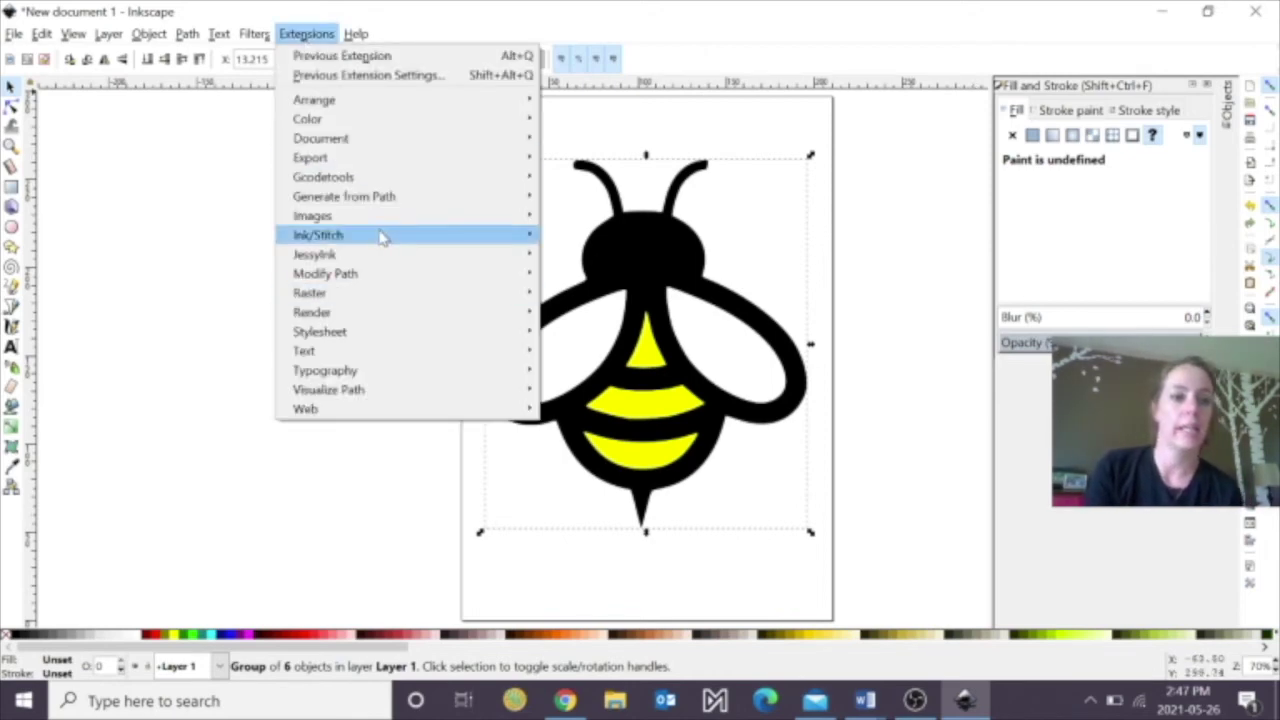
Try the simulation, dismiss the invalid shape error, and run Ink/Stitch Troubleshoot Objects.
mouse_move(380, 235)
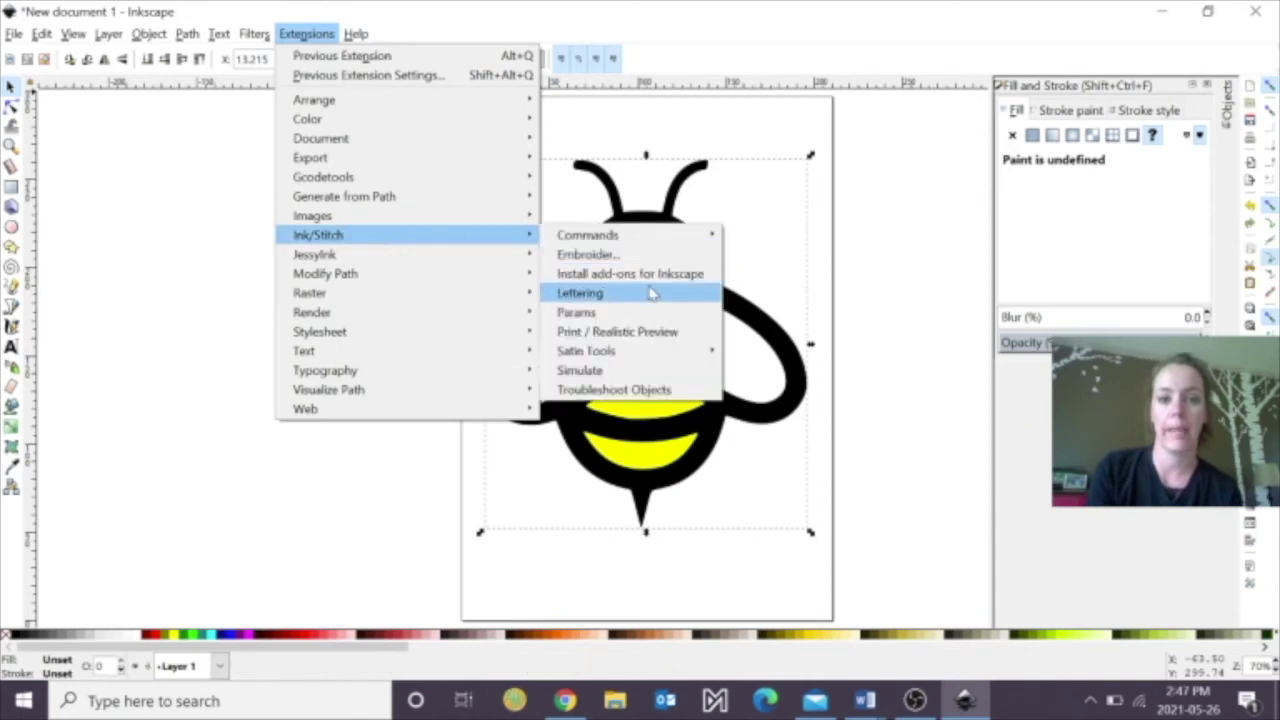
click(612, 372)
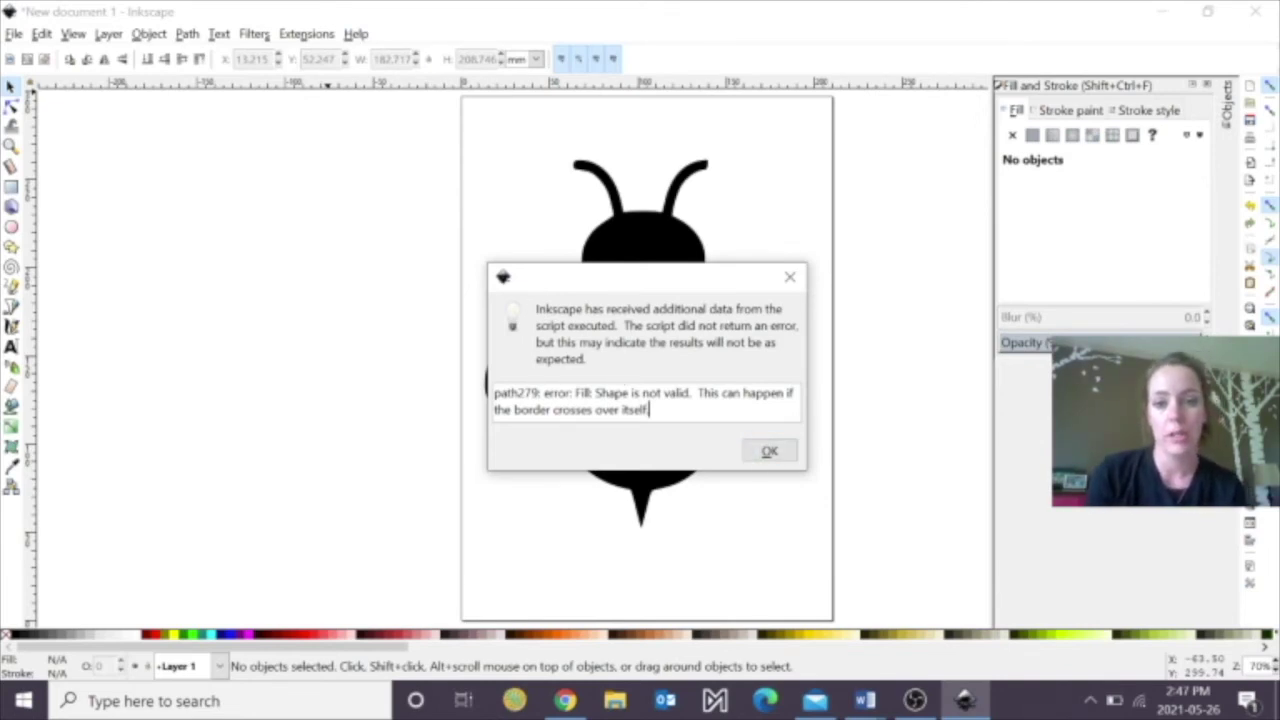
click(767, 451)
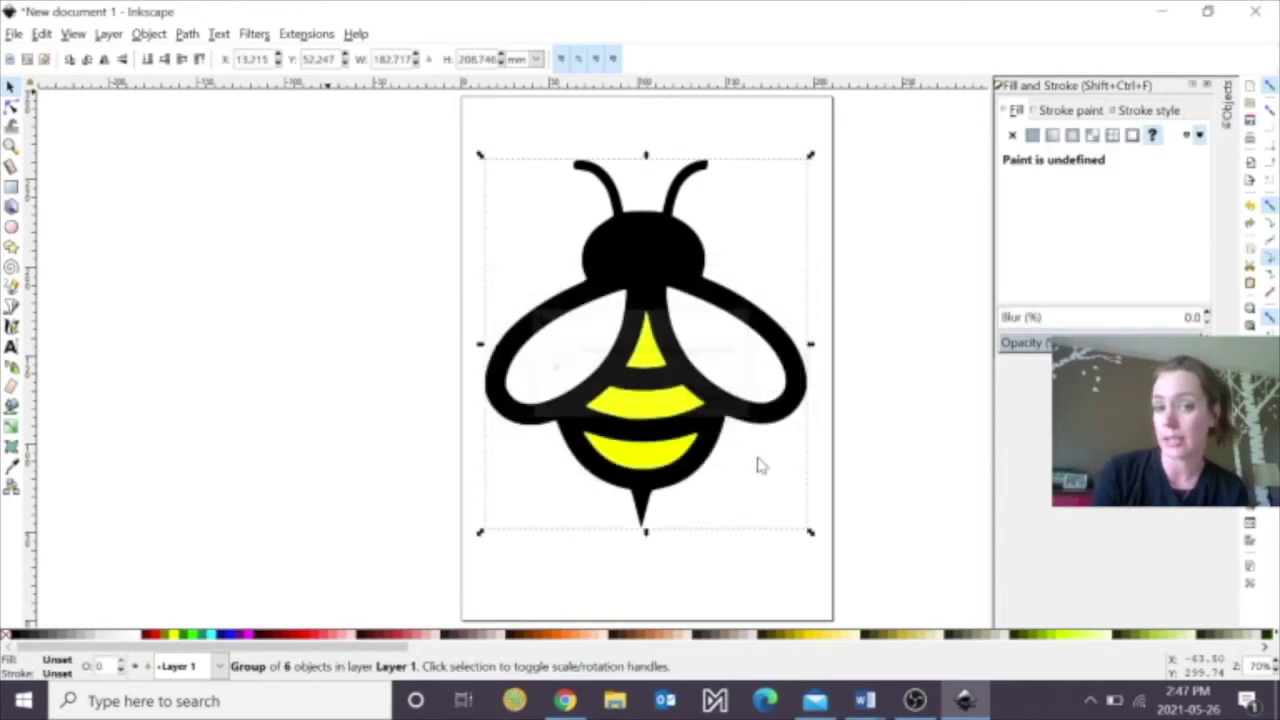
click(306, 35)
mouse_move(408, 244)
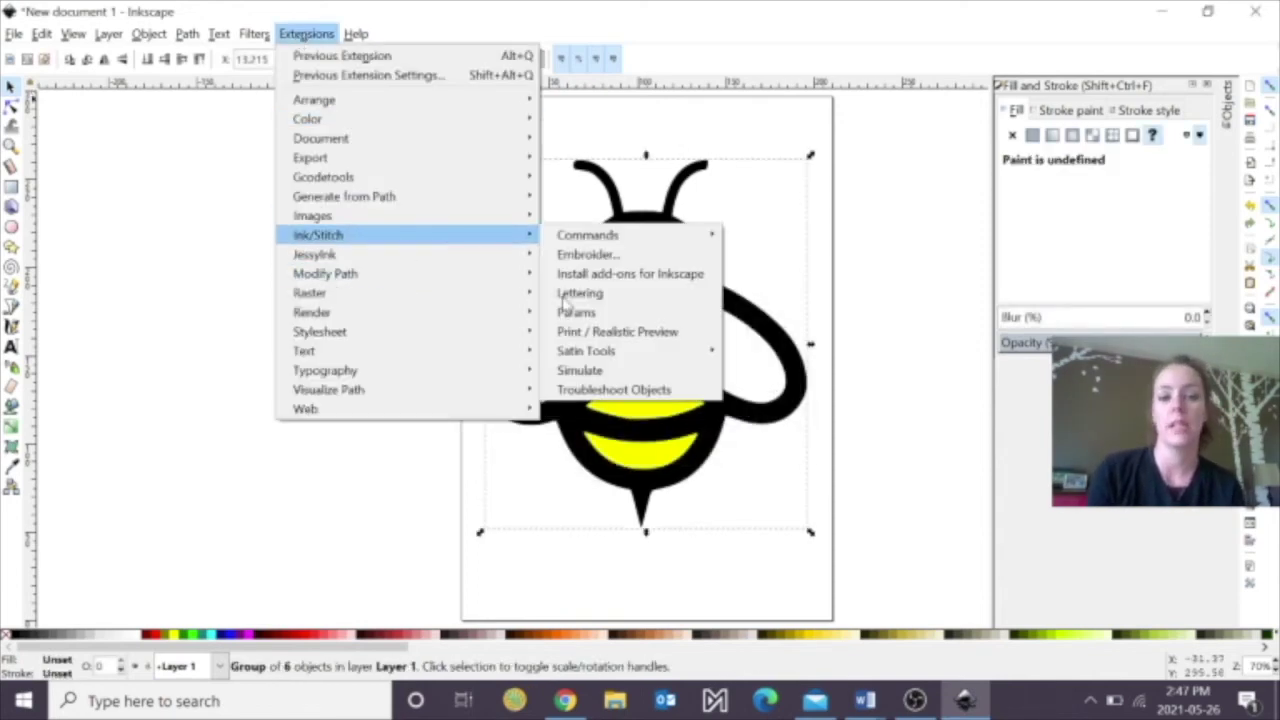
click(640, 388)
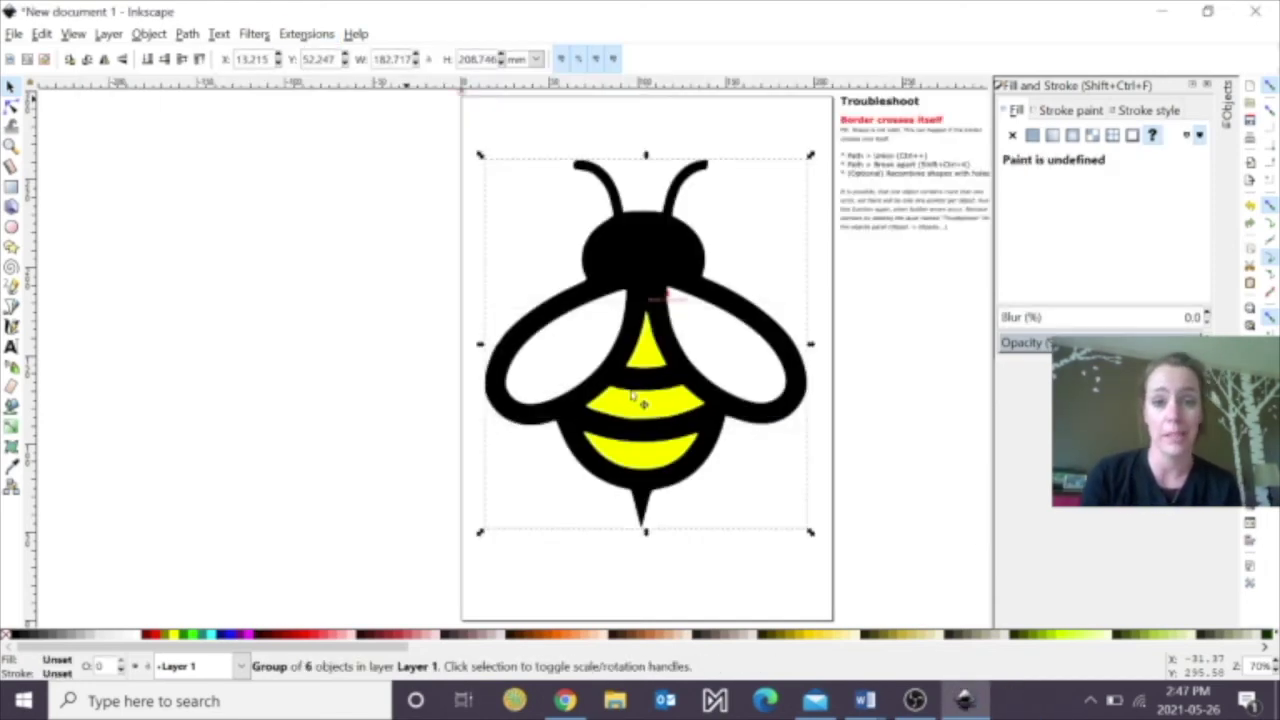
scroll(675, 290, up, 10)
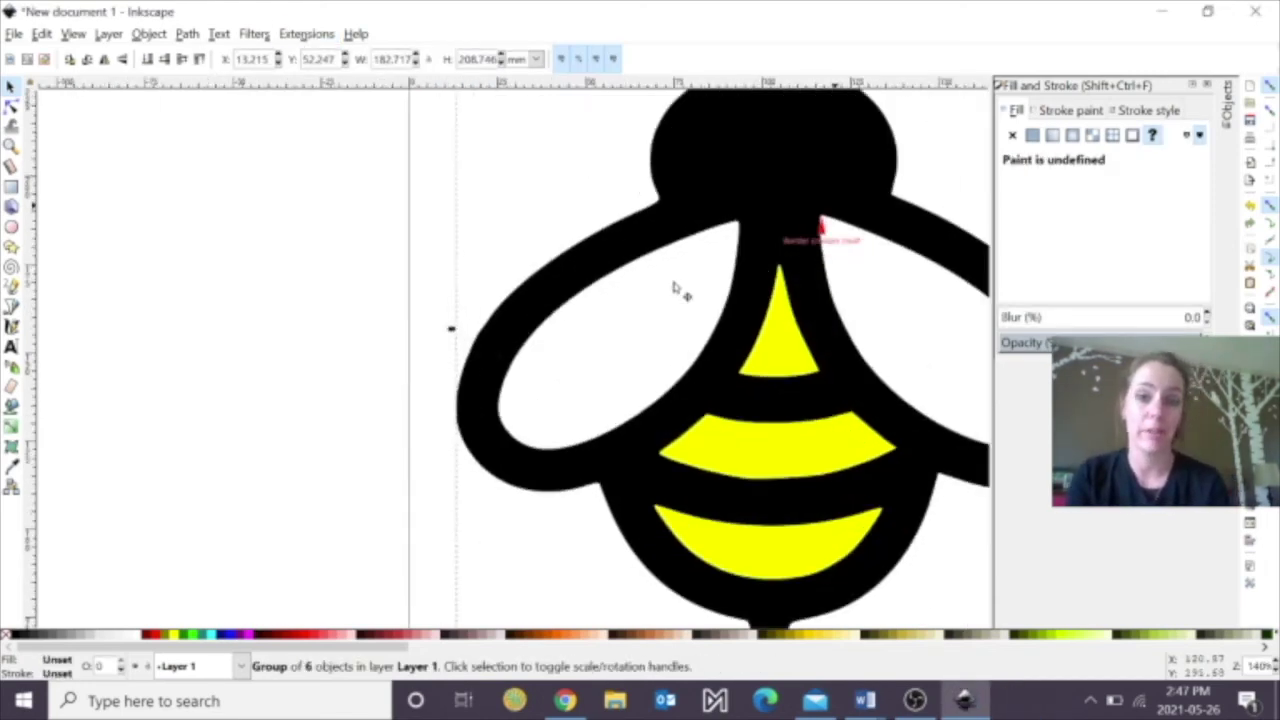
scroll(675, 290, up, 5)
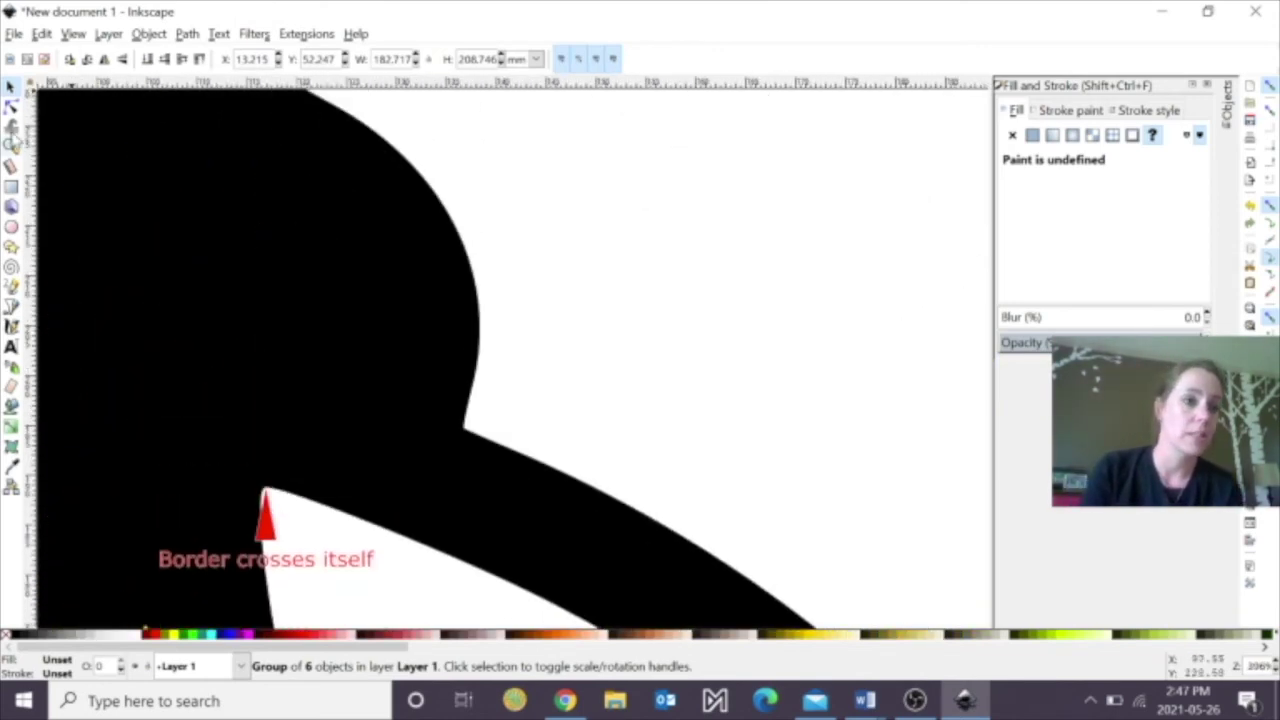
Inspect the red marker and the self-crossing wing node, then select the marker group.
click(11, 104)
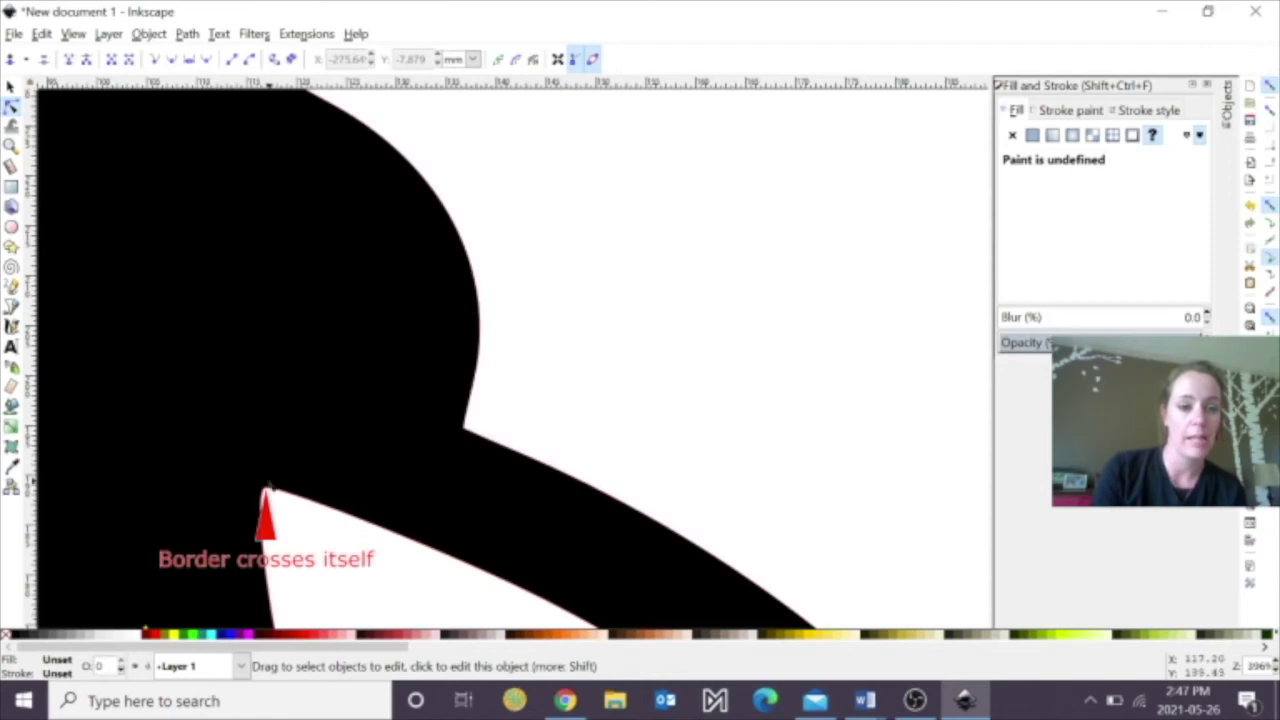
click(268, 495)
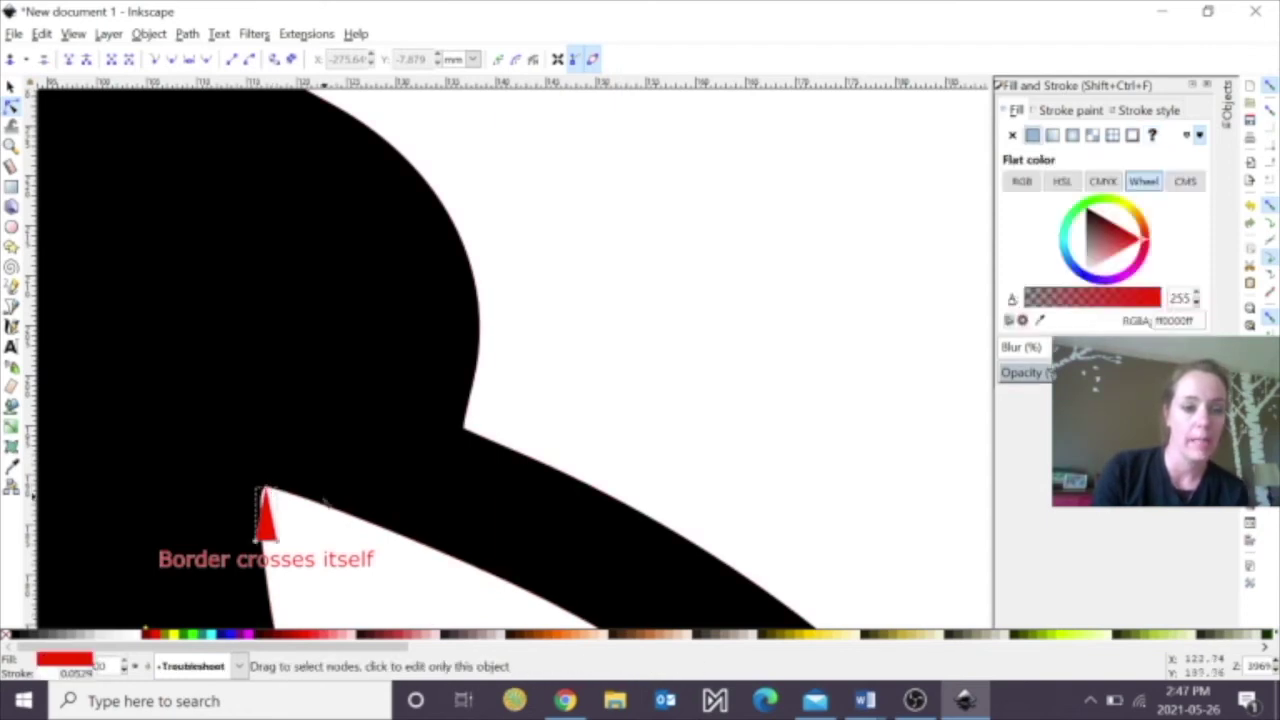
click(325, 503)
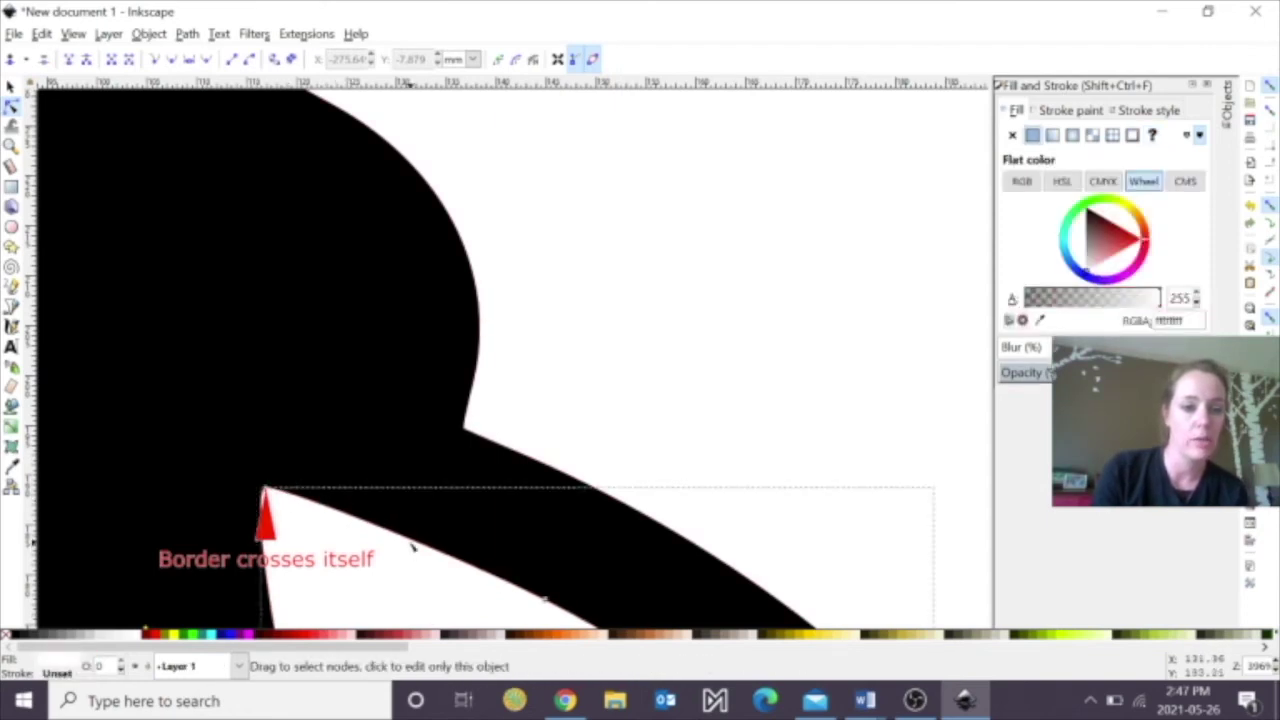
click(264, 491)
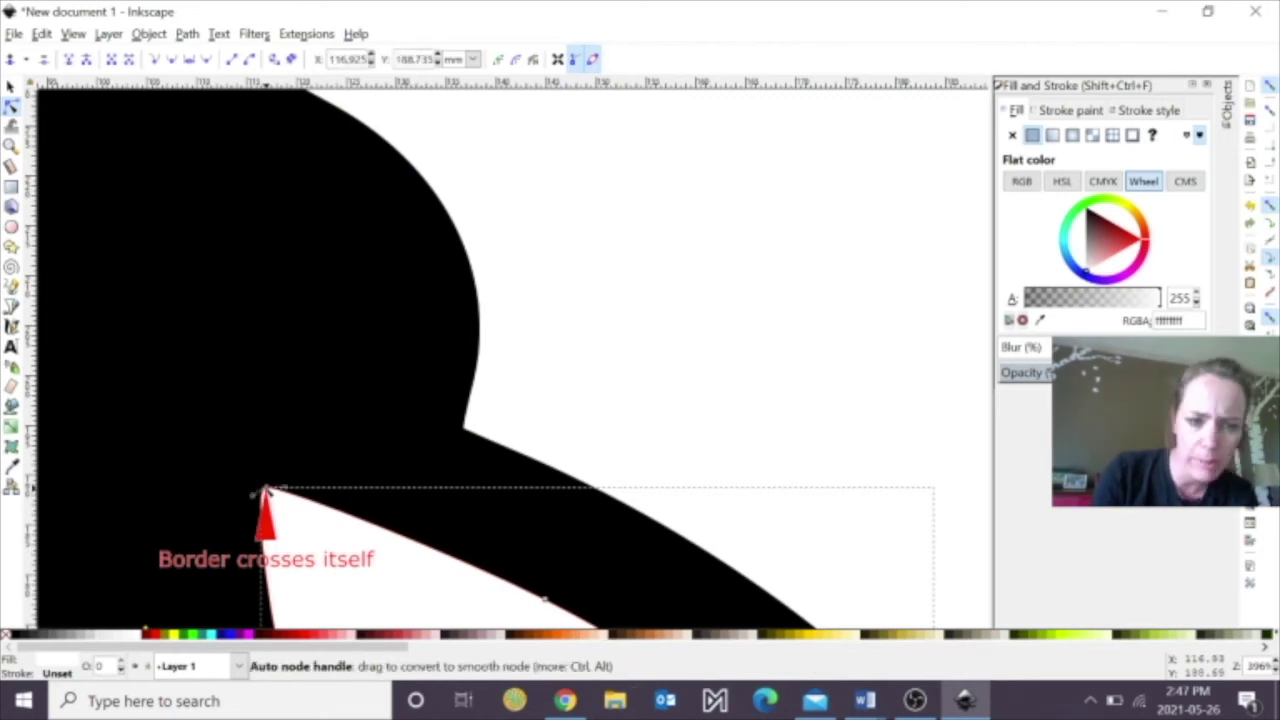
key(Escape)
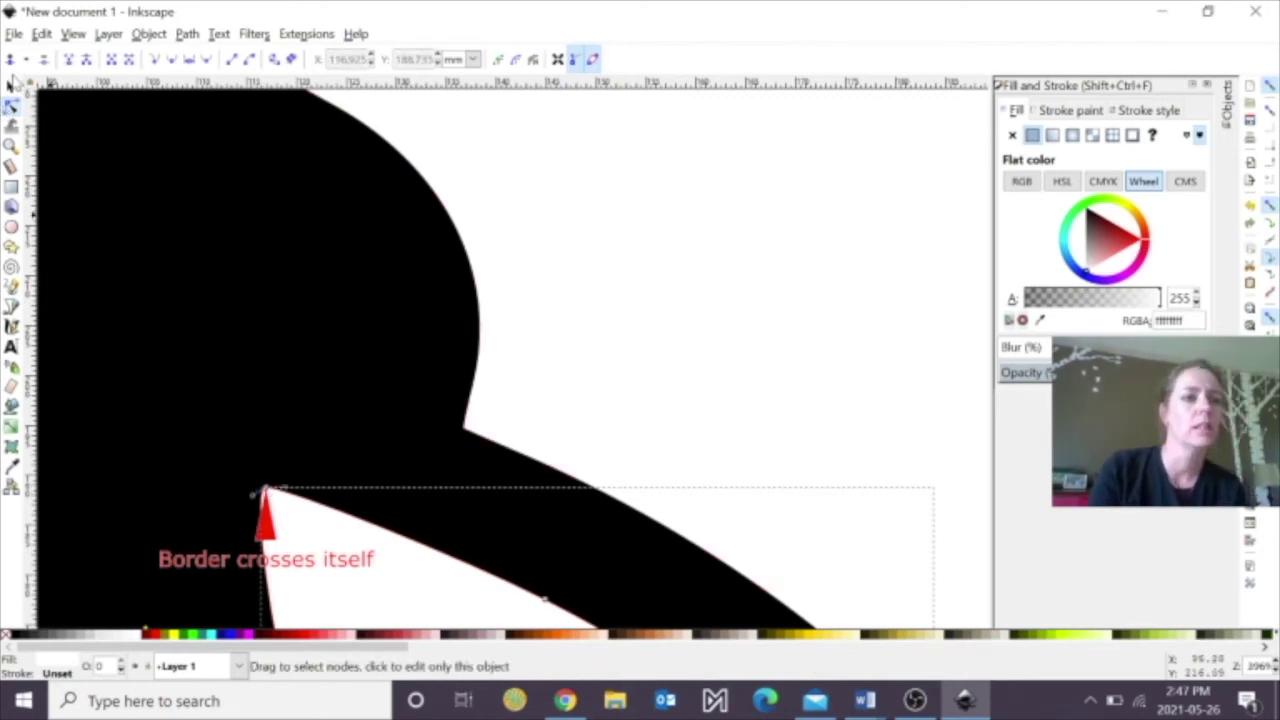
key(s)
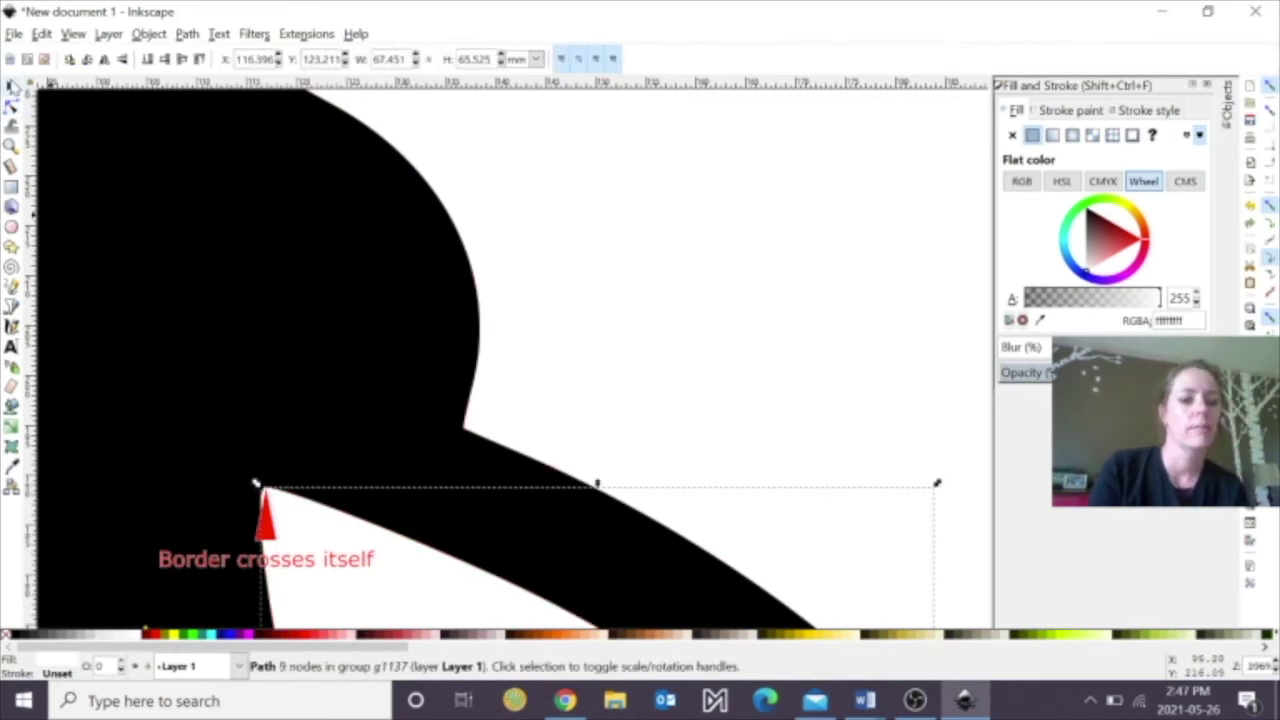
key(Escape)
click(268, 524)
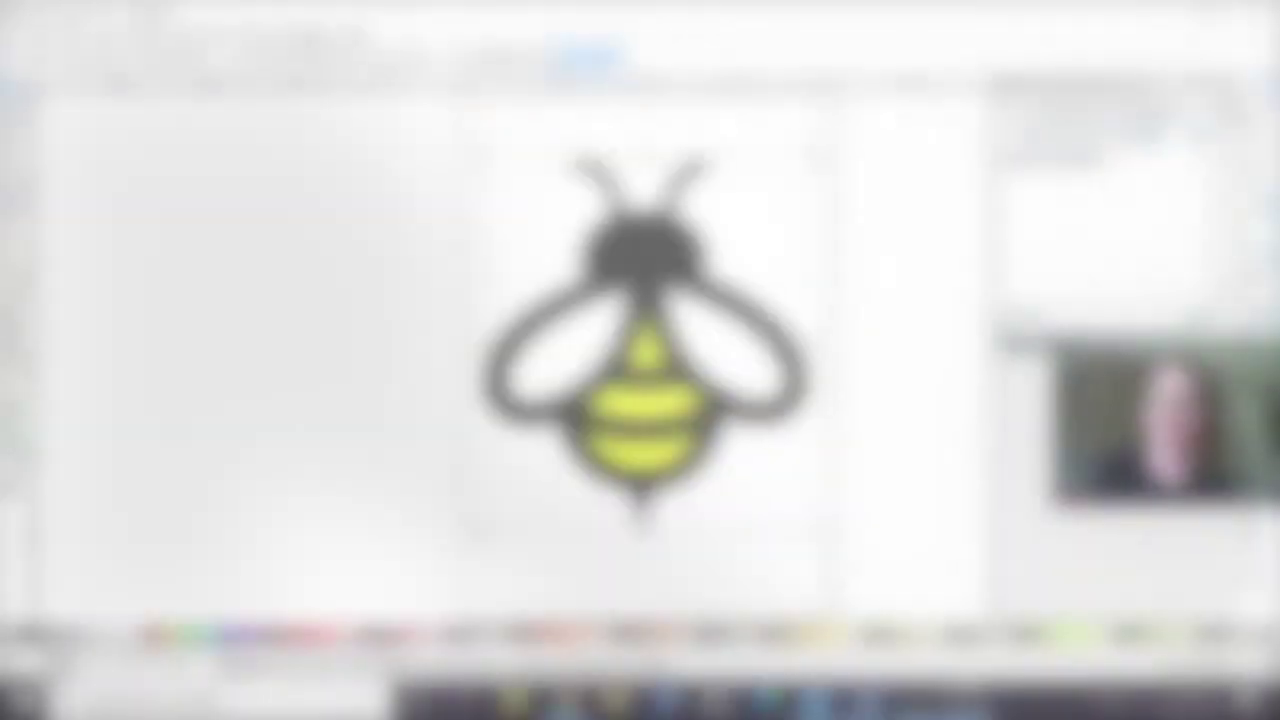
click(306, 34)
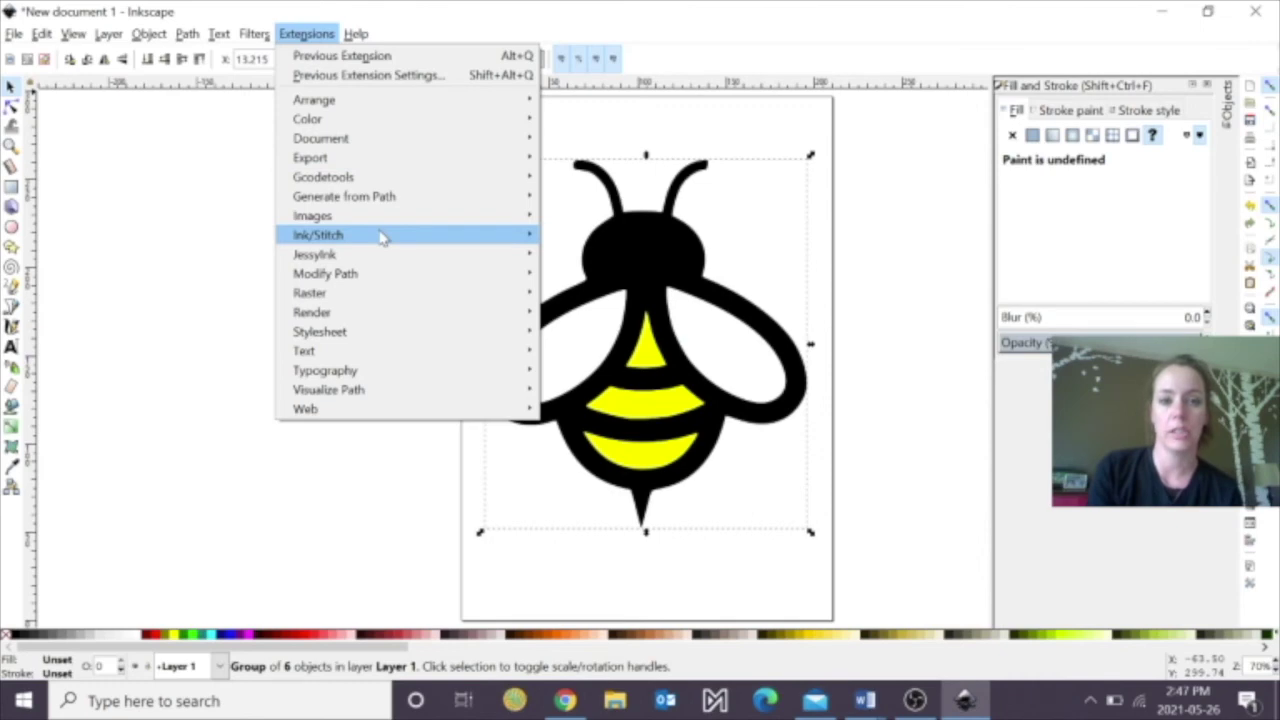
mouse_move(451, 231)
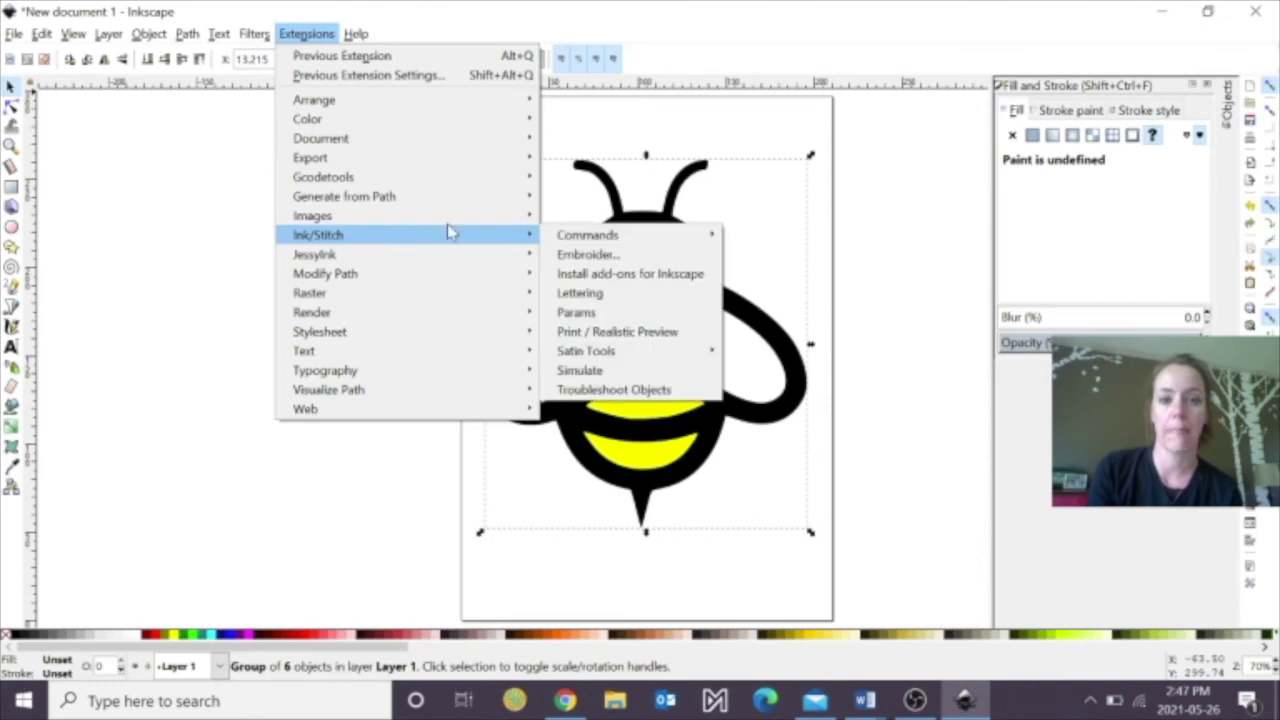
Simulate the coloured bee at top speed until it reaches 30421 stitches, then close it.
click(613, 372)
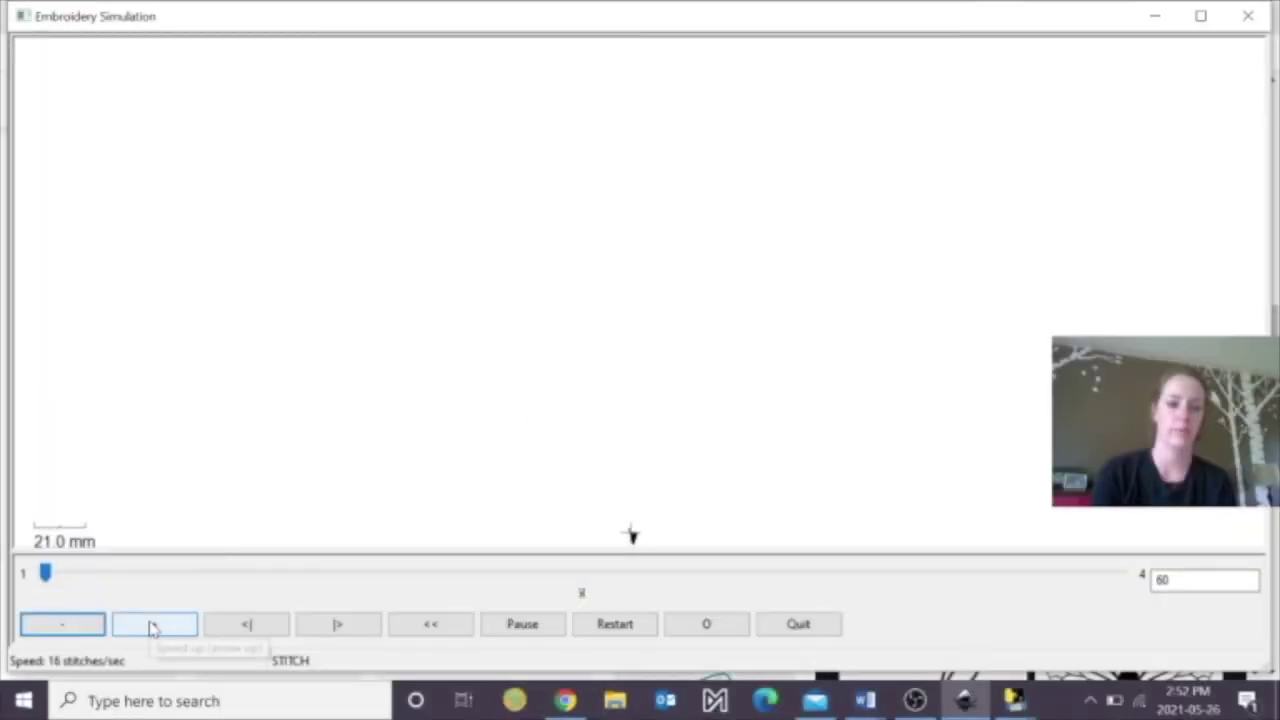
click(152, 627)
click(152, 627)
click(152, 627)
click(152, 627)
click(152, 627)
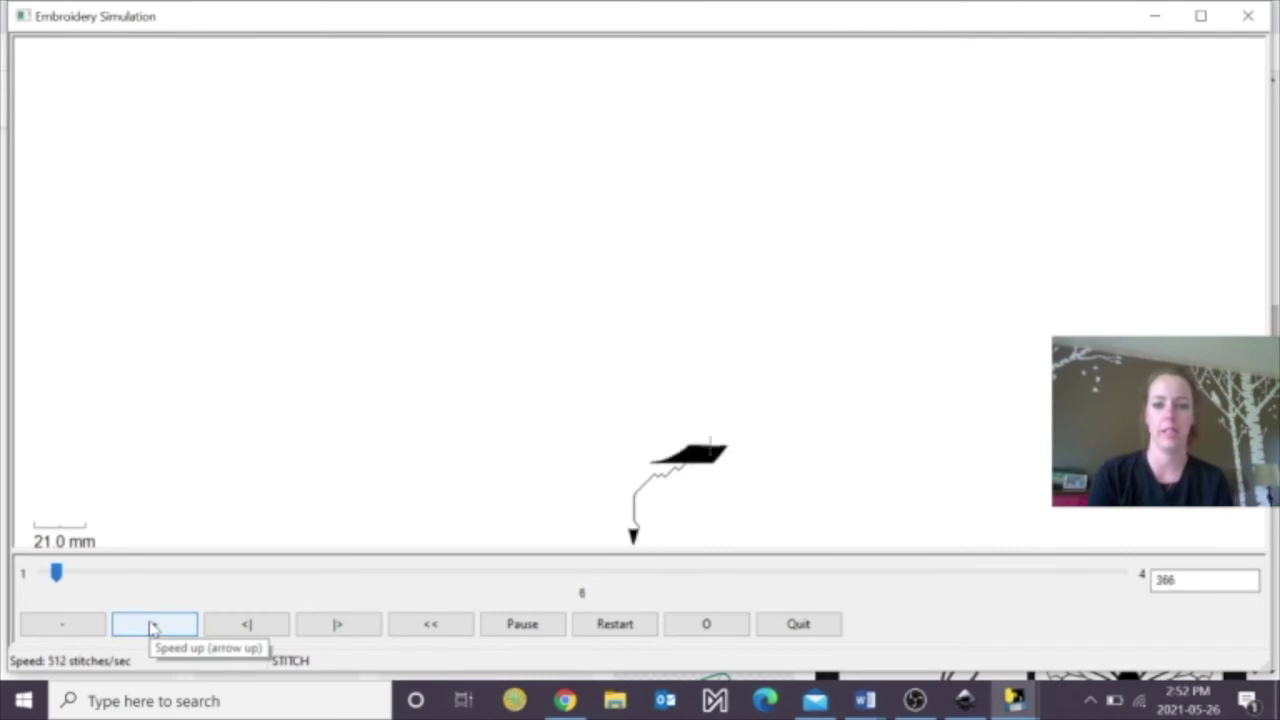
click(152, 627)
click(152, 627)
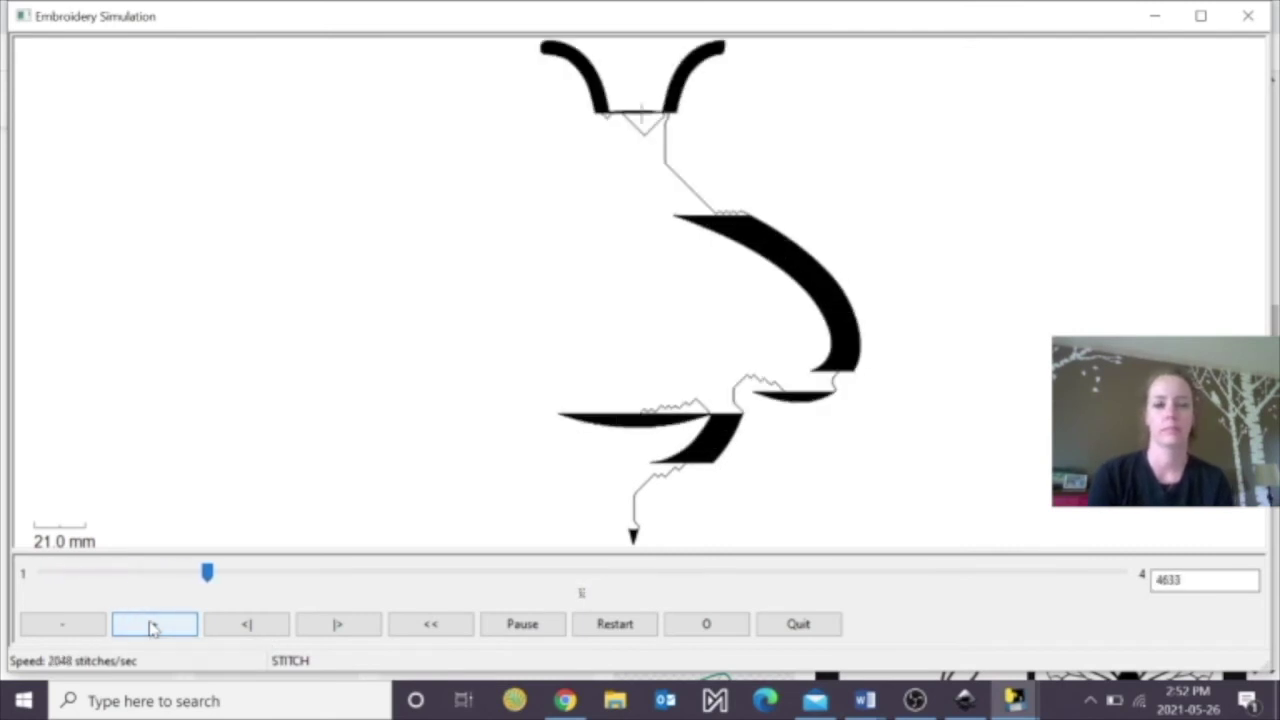
click(152, 627)
click(152, 627)
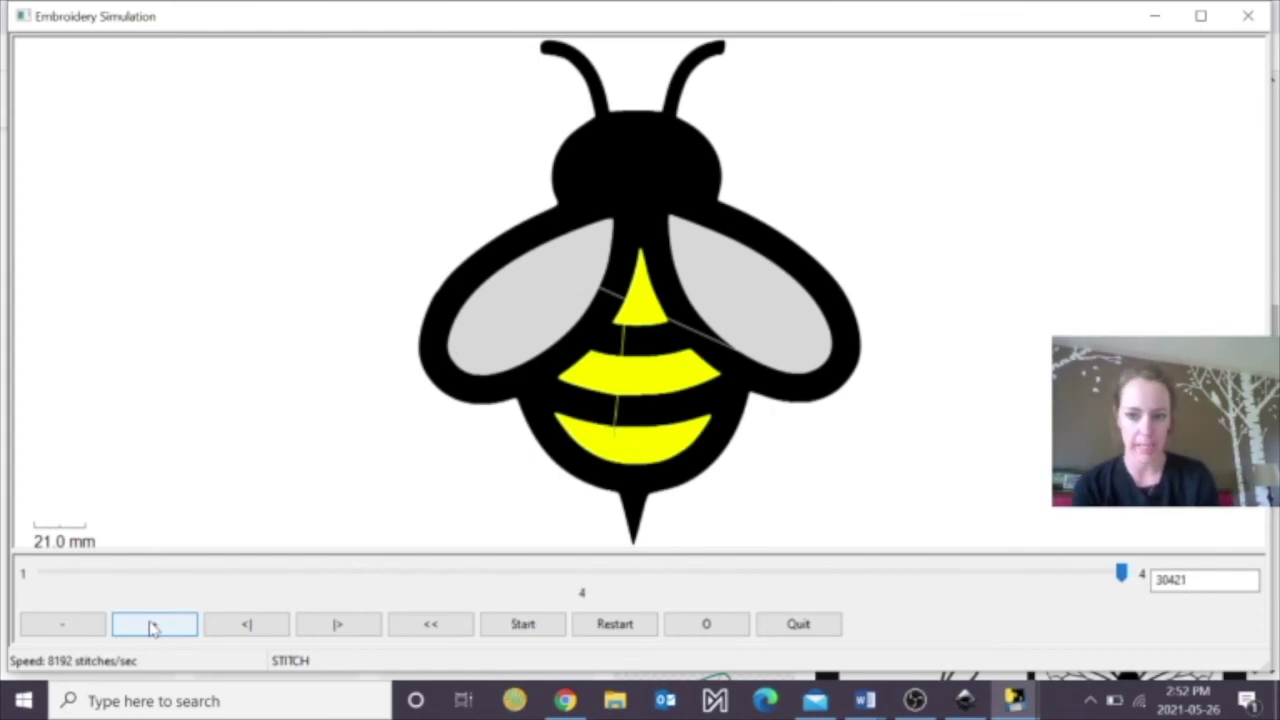
click(798, 624)
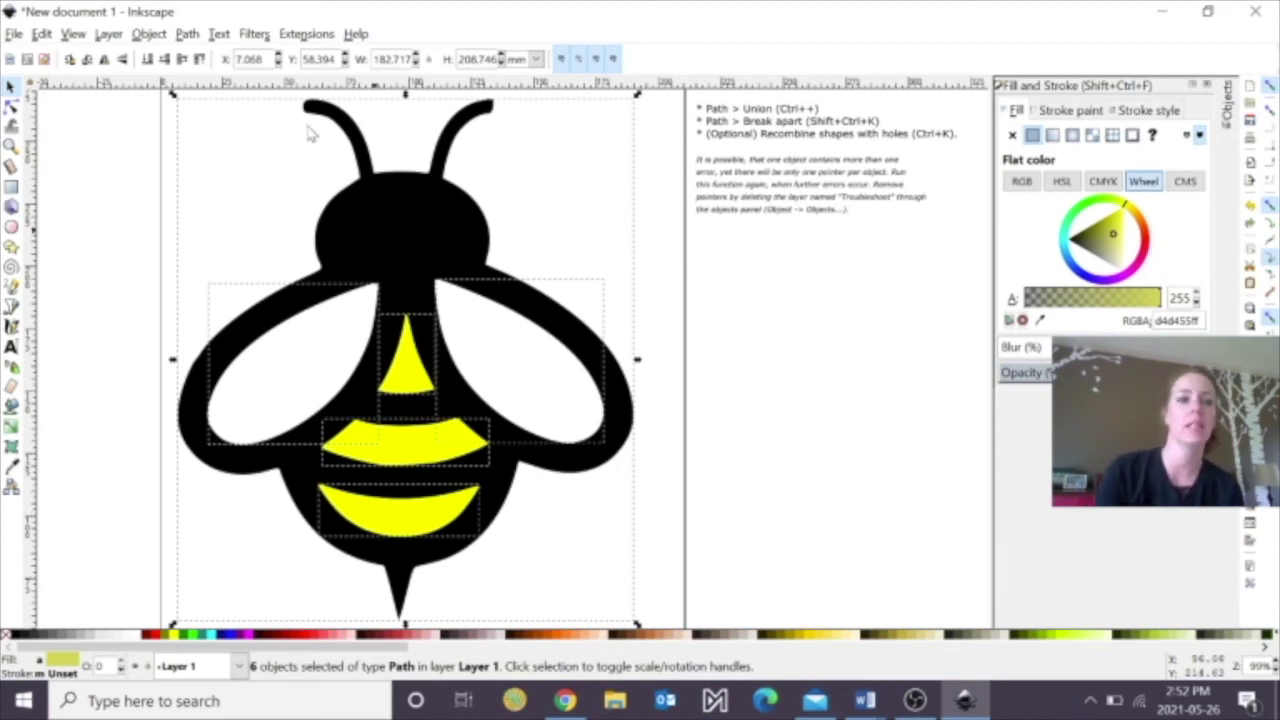
Apply Ink/Stitch Embroider to generate the bee's stitch plan, then close the dialog.
click(290, 38)
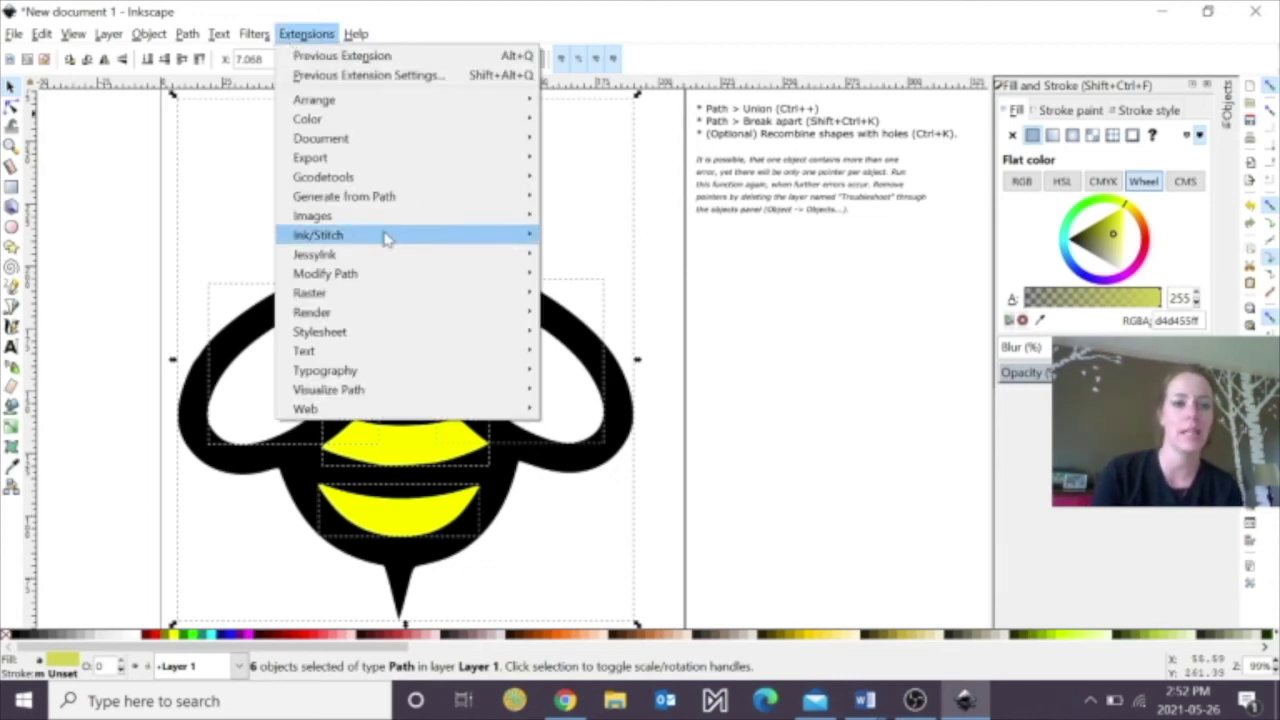
mouse_move(386, 238)
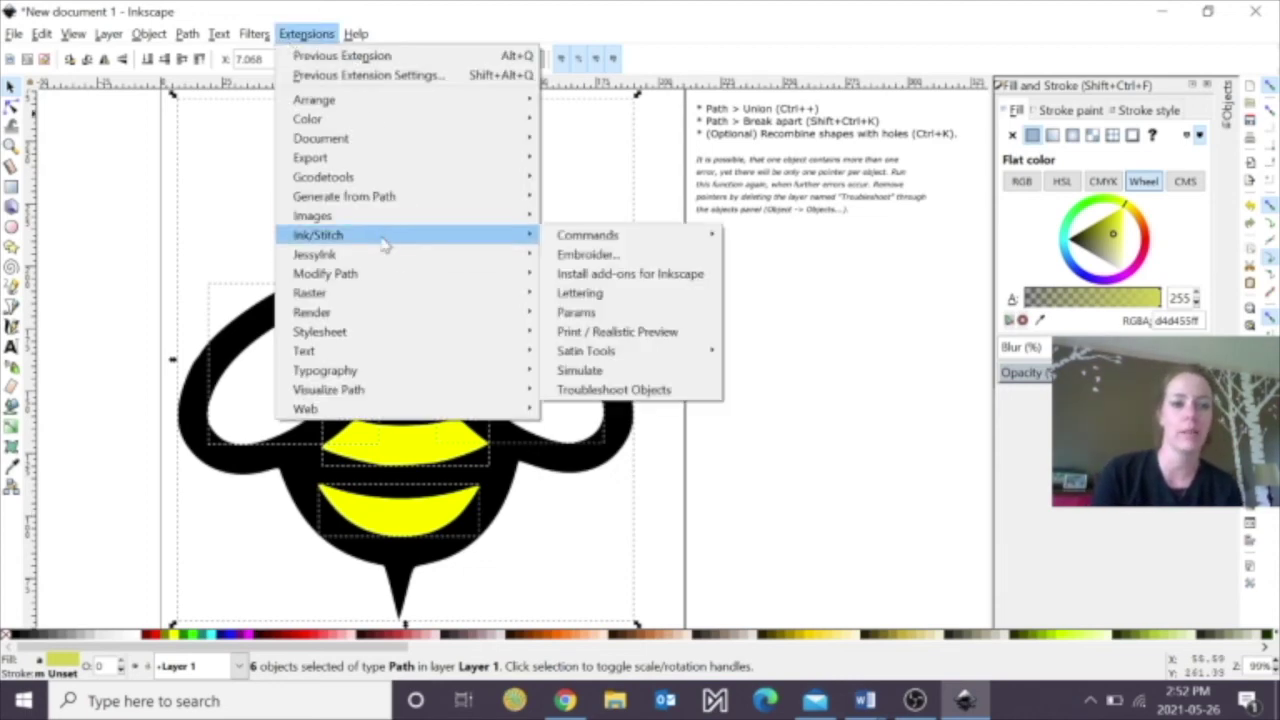
click(590, 255)
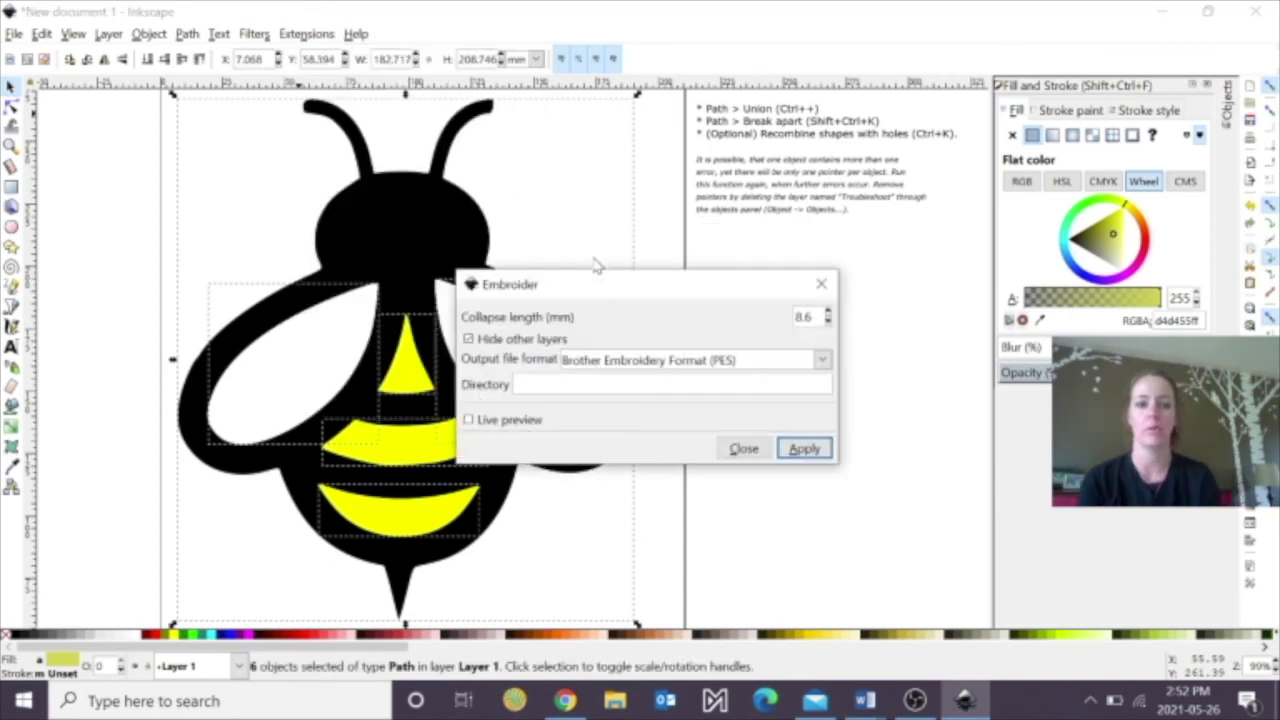
click(804, 449)
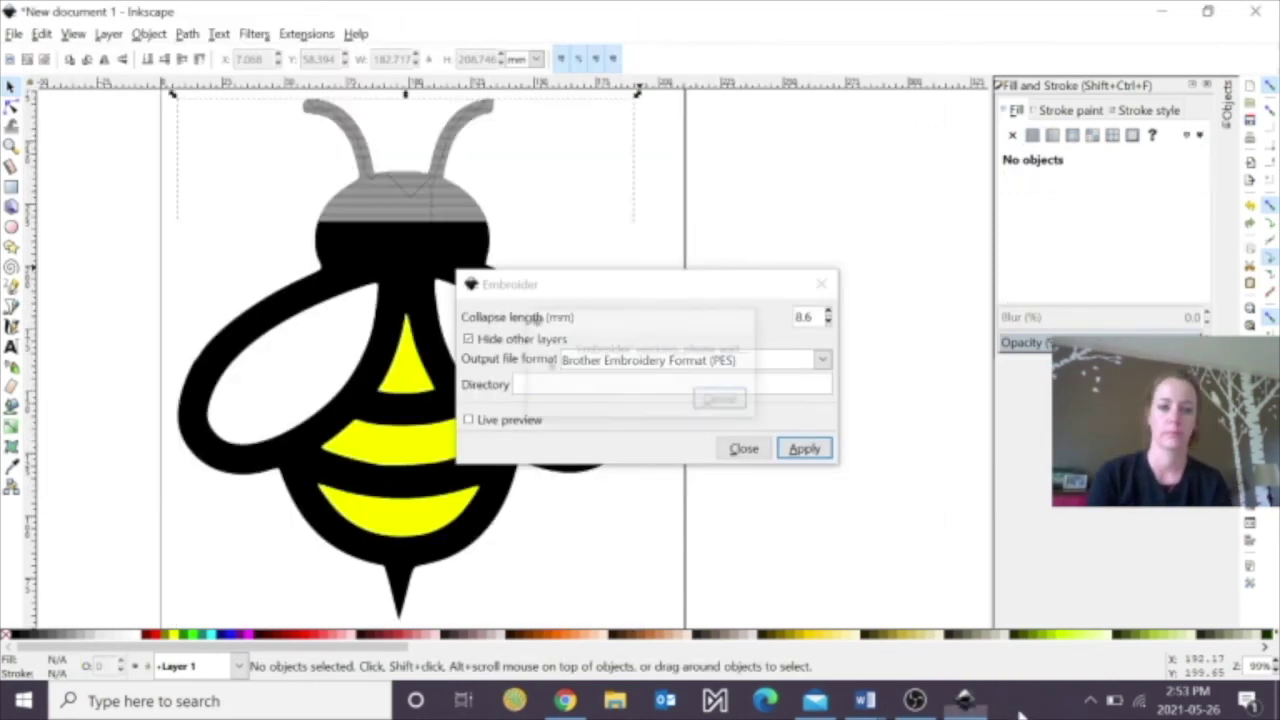
click(820, 284)
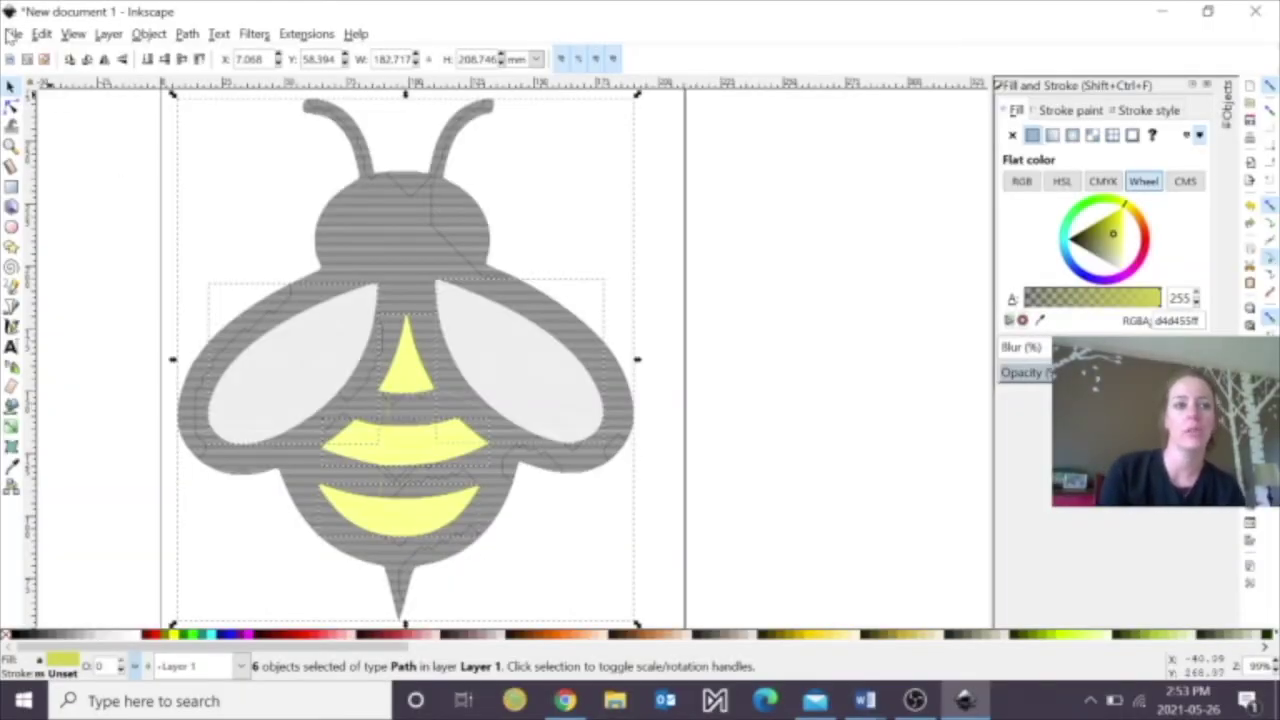
click(13, 34)
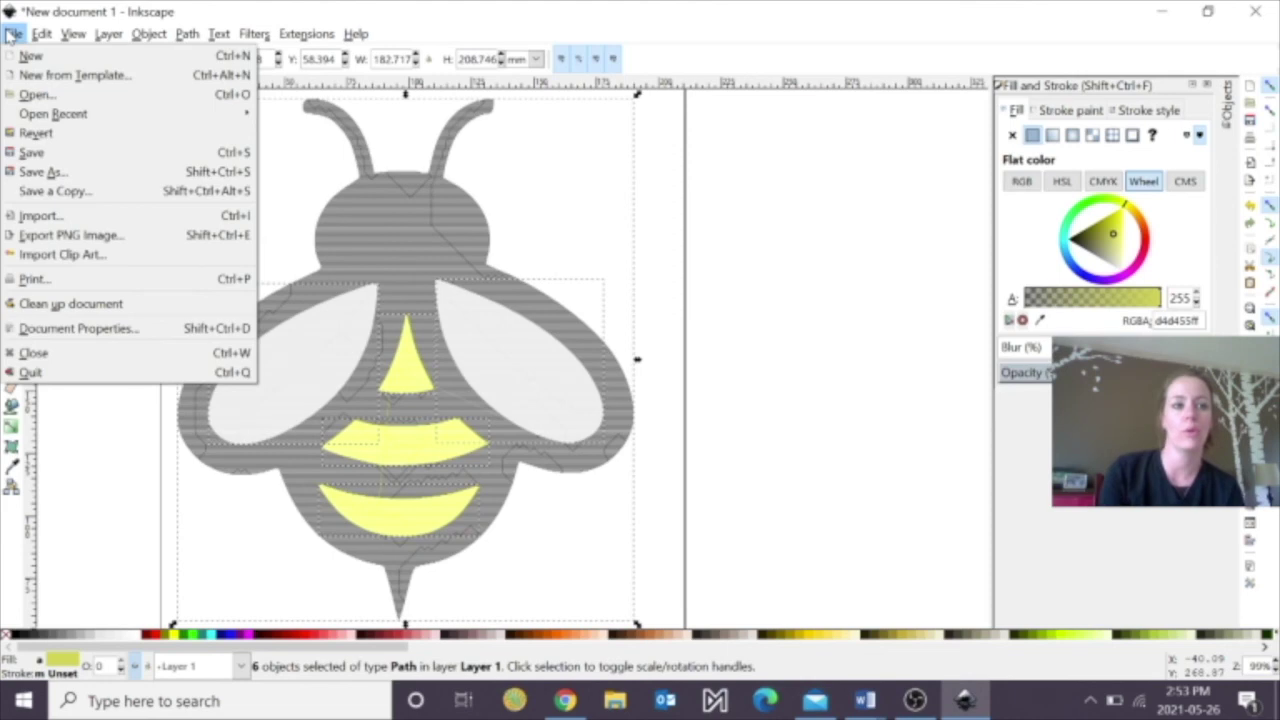
Save the design as Bee.dst in Ink/Stitch Tajima Embroidery Format.
click(40, 172)
text(Bee)
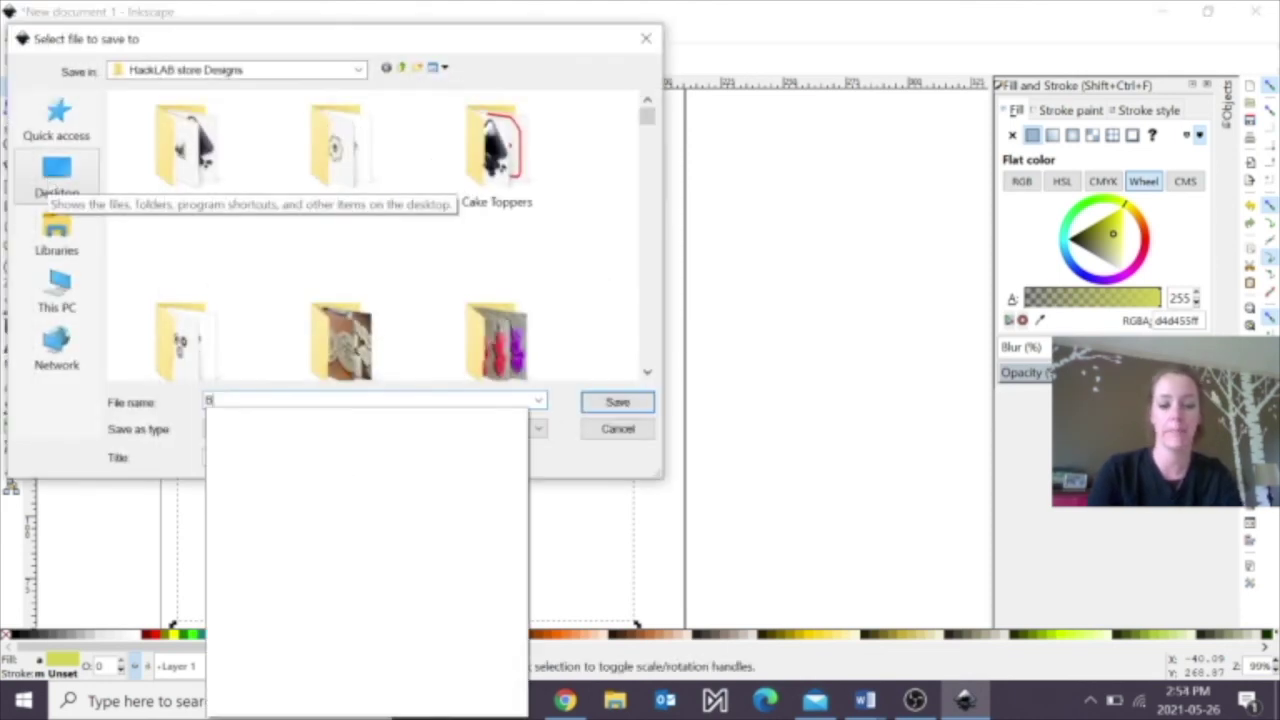
click(55, 405)
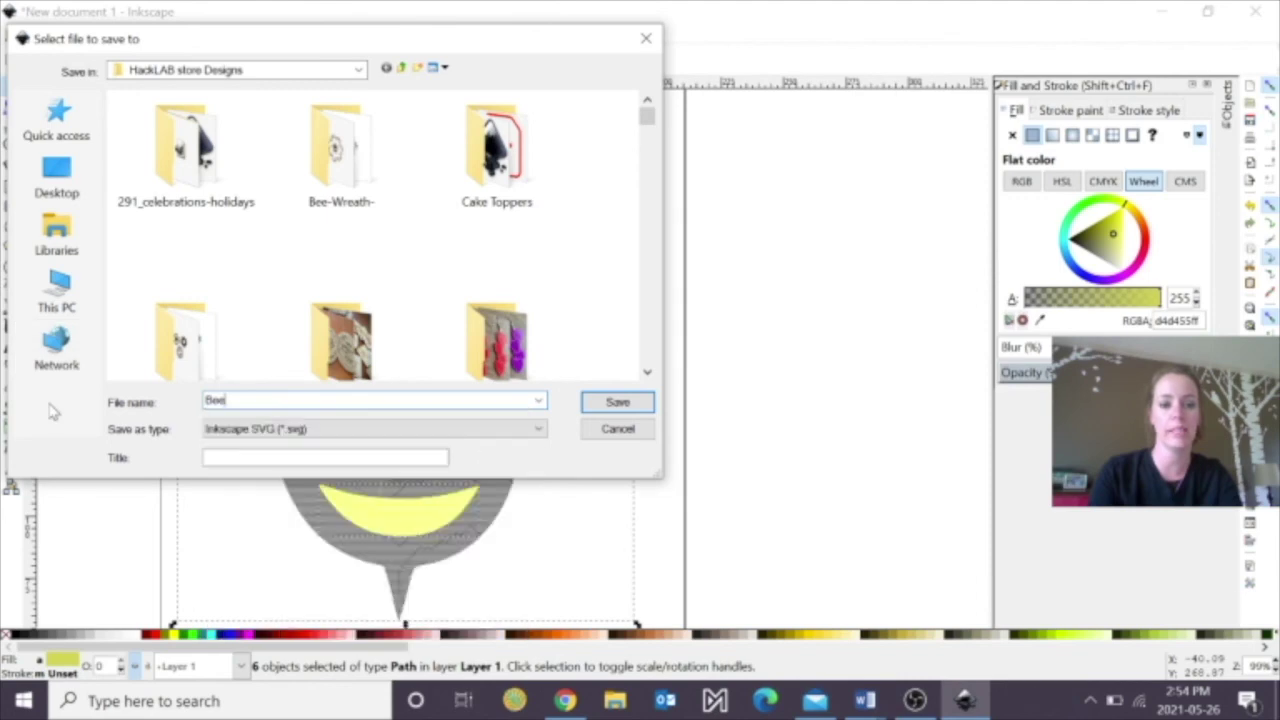
click(517, 430)
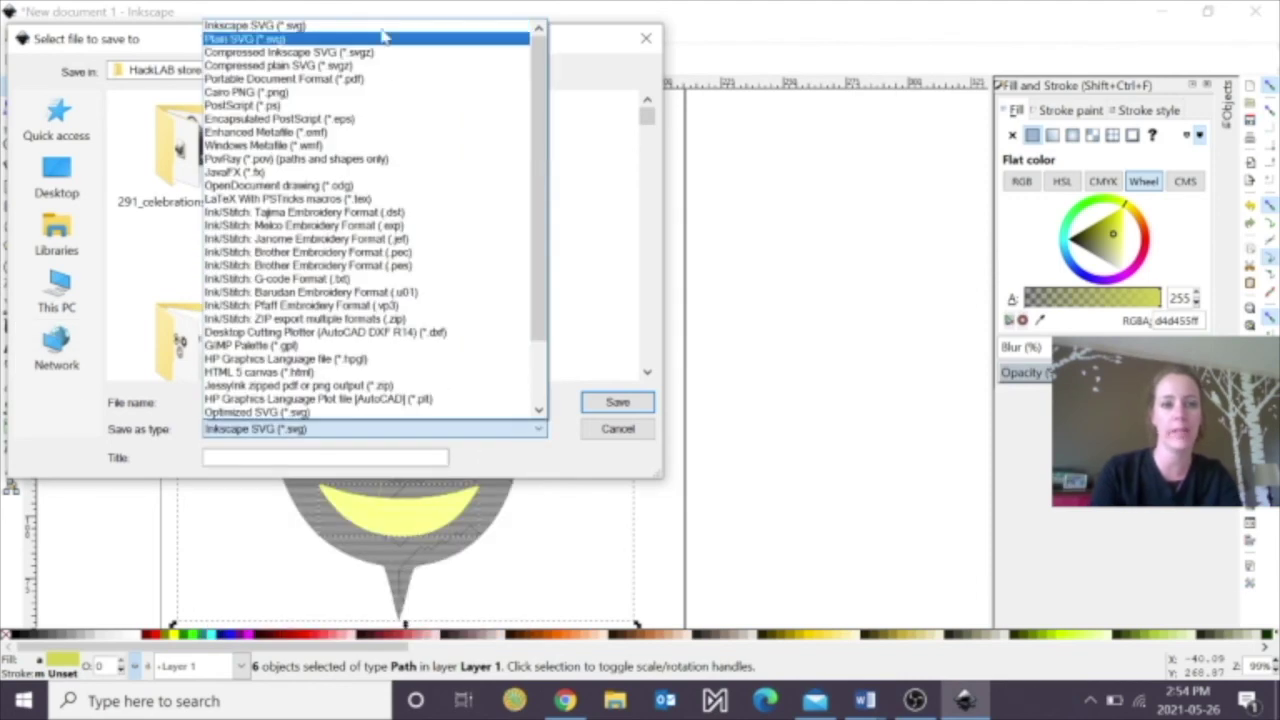
click(420, 213)
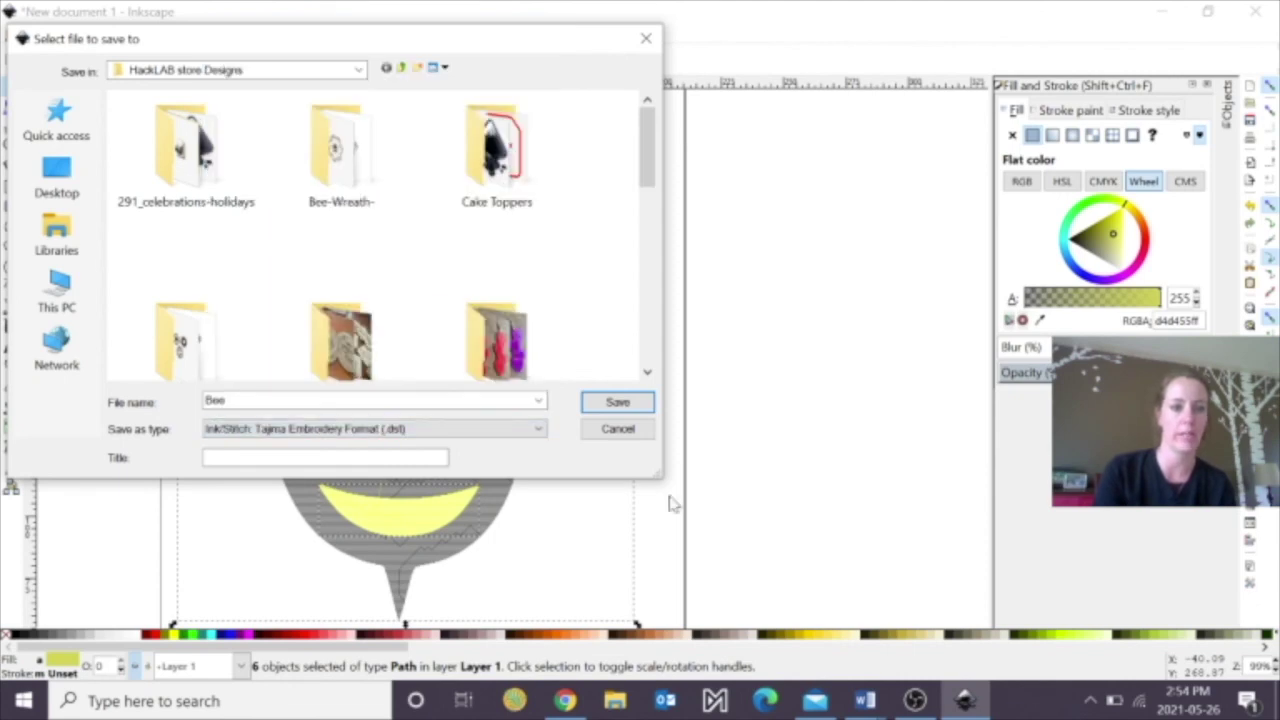
click(618, 403)
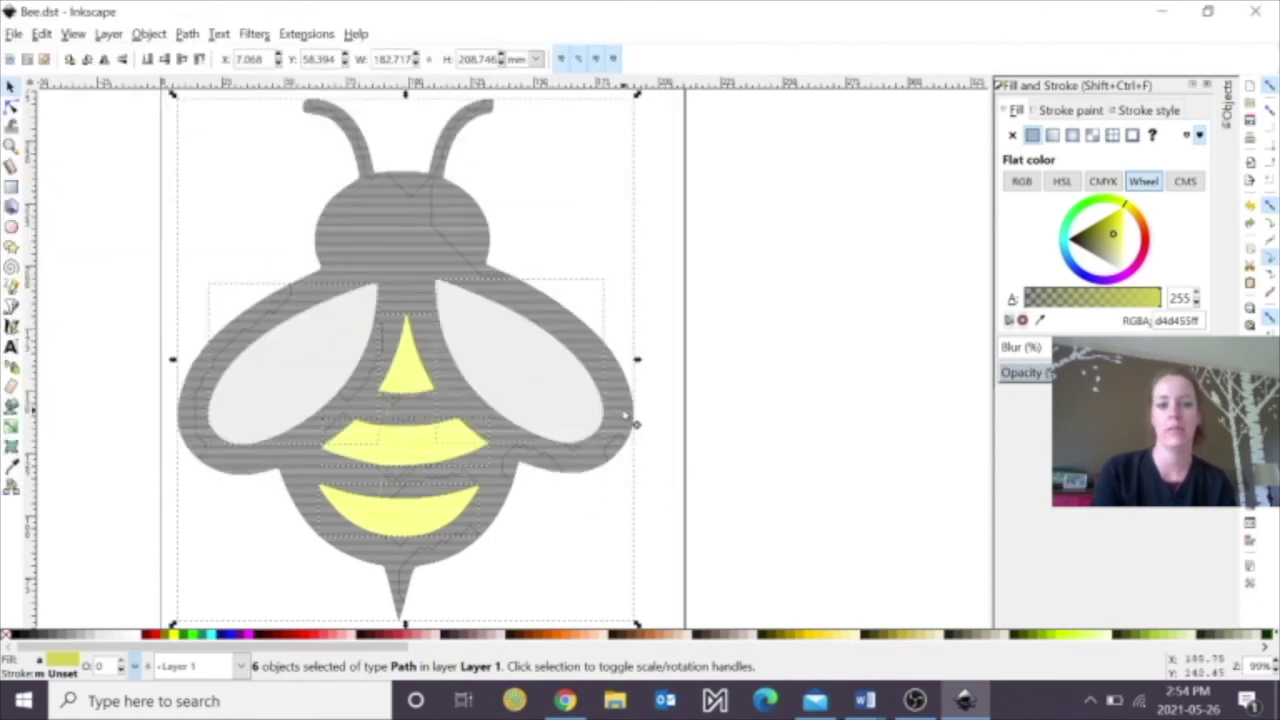